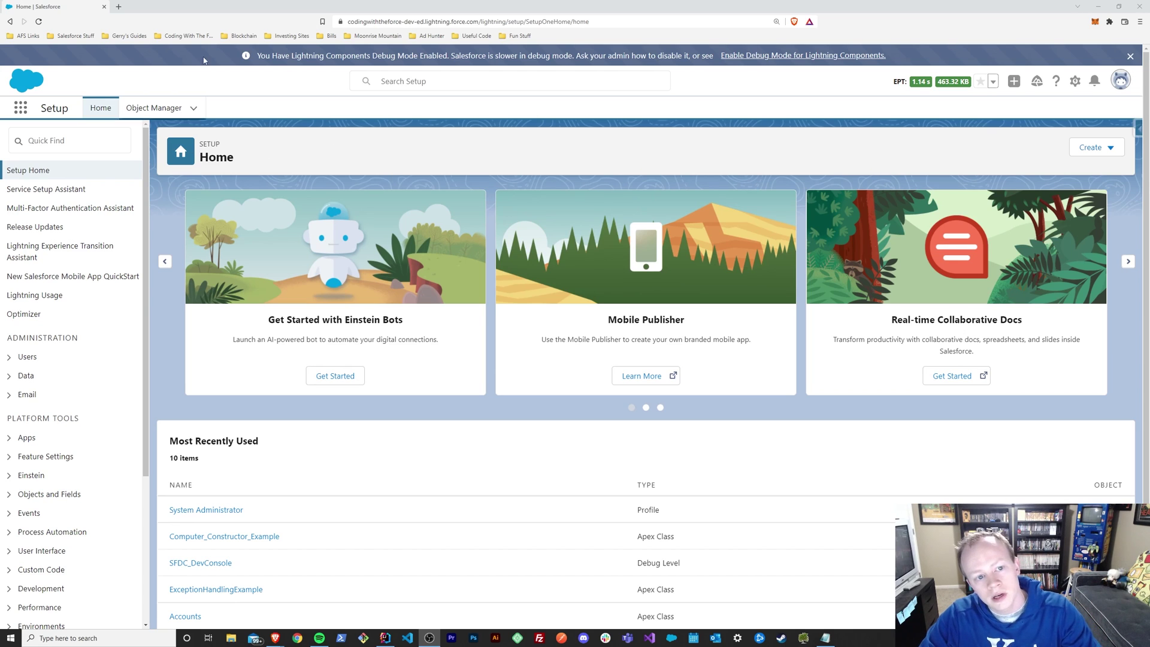
Open the Developer Edition signup page developer.salesforce.com/signup in a new tab
drag(257, 56, 758, 154)
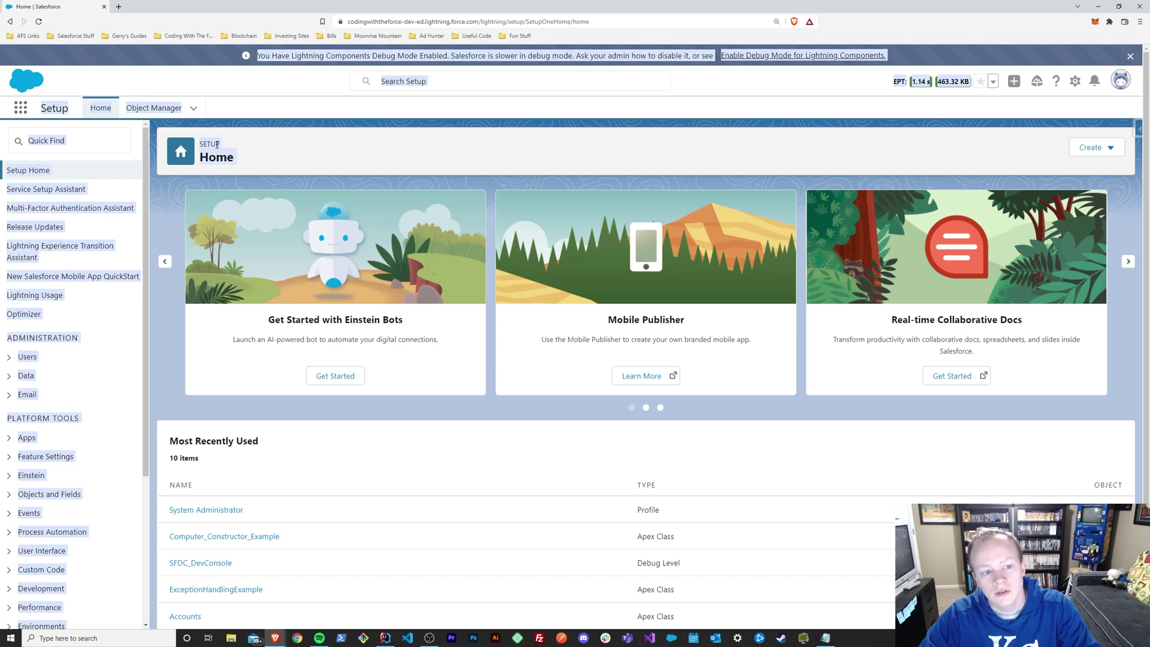
click(190, 287)
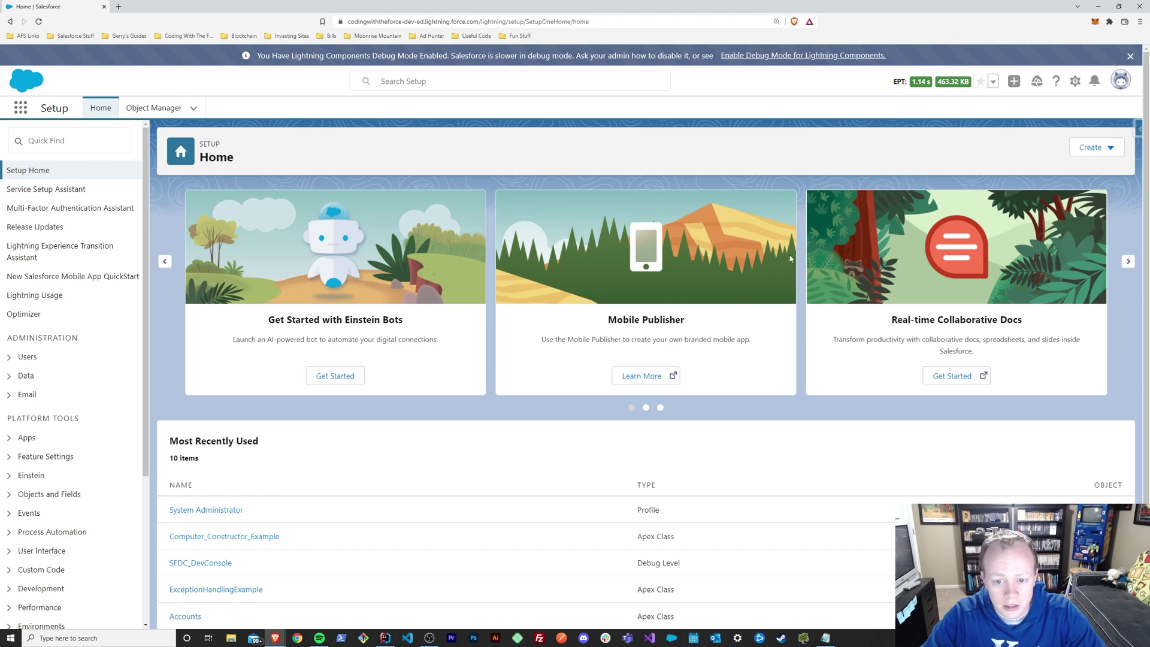
click(119, 7)
text(https://developer.salesforce.com/signup)
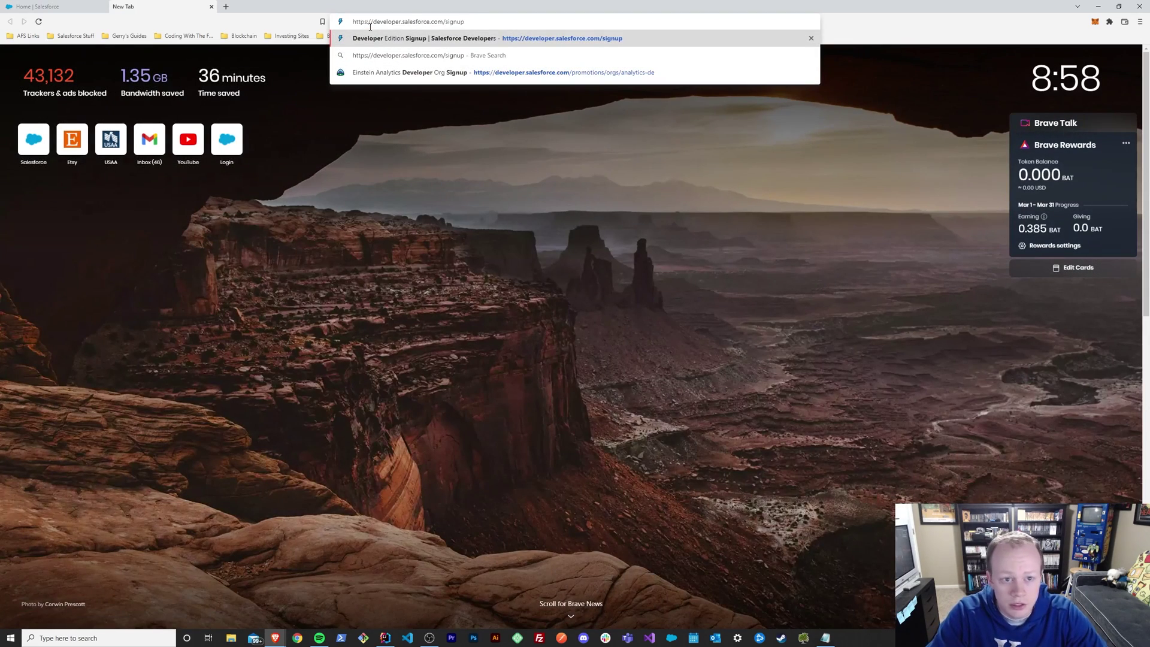
key(Return)
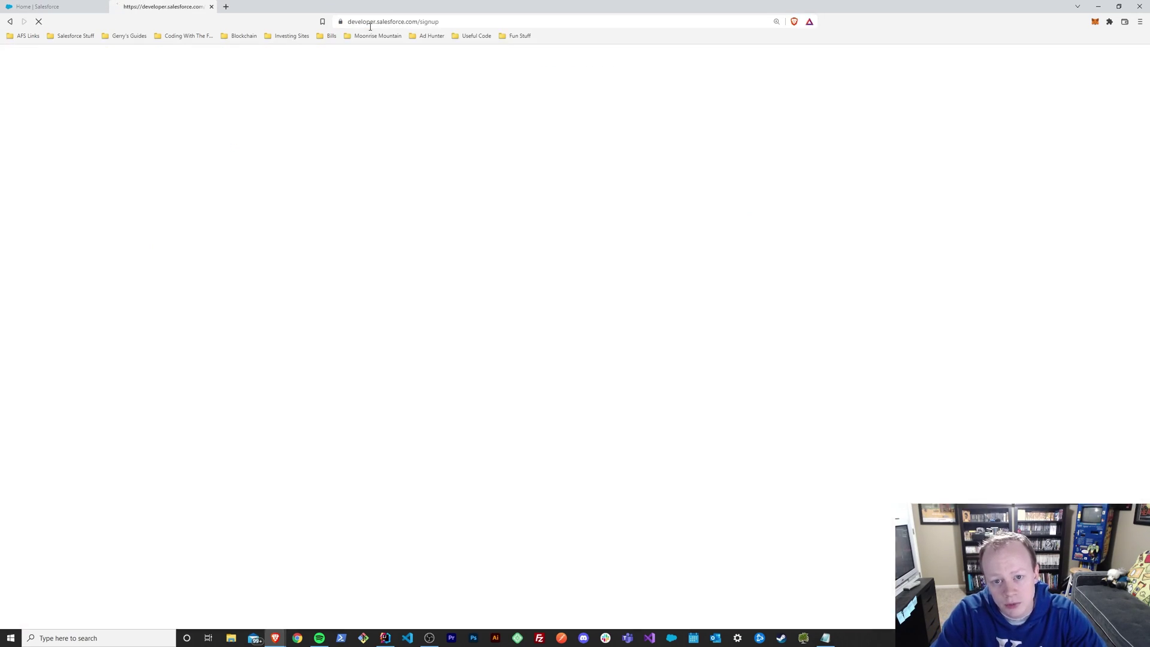
Enter the first name, last name and autofilled email address on the signup form
scroll(837, 393, down, 2)
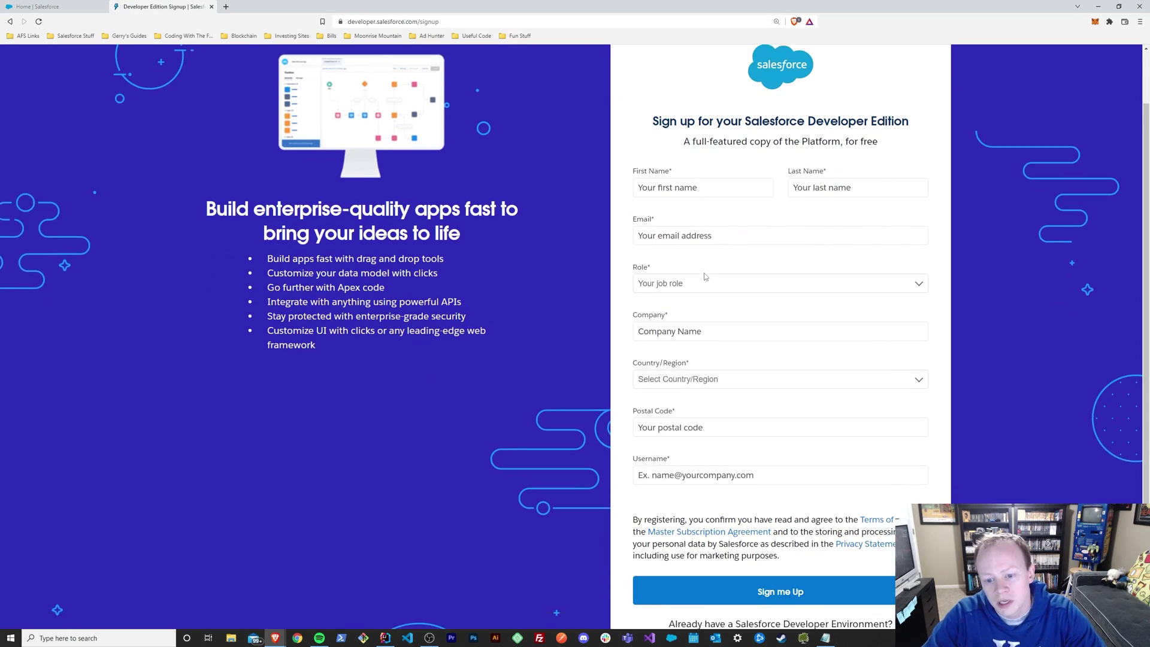
scroll(838, 393, up, 2)
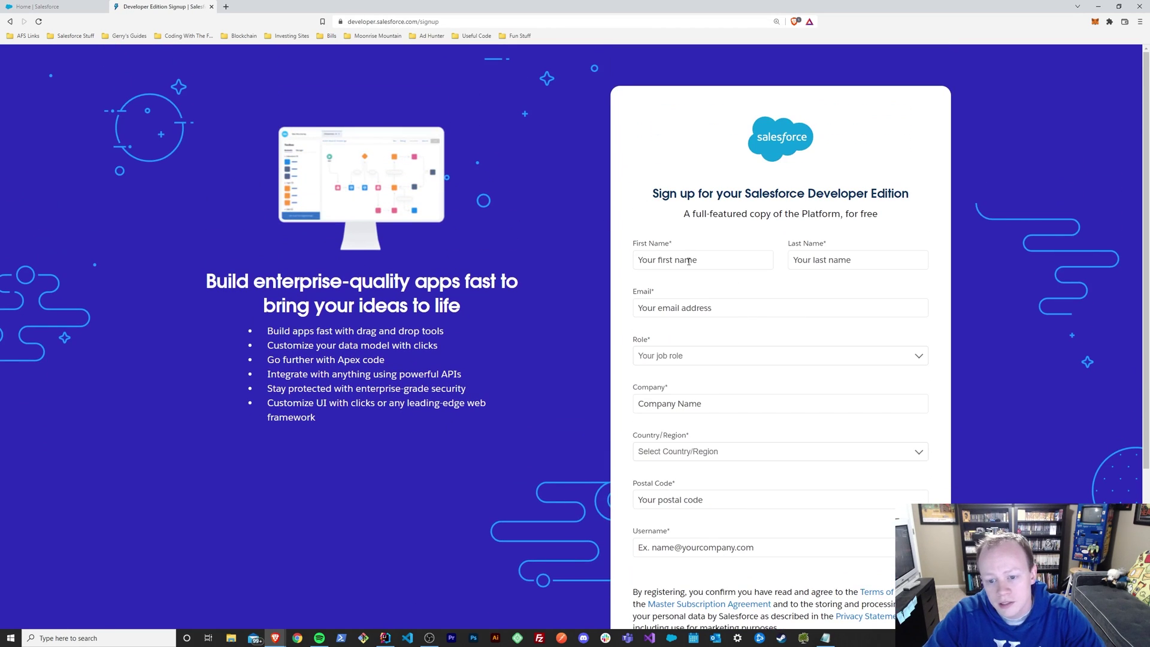
click(683, 260)
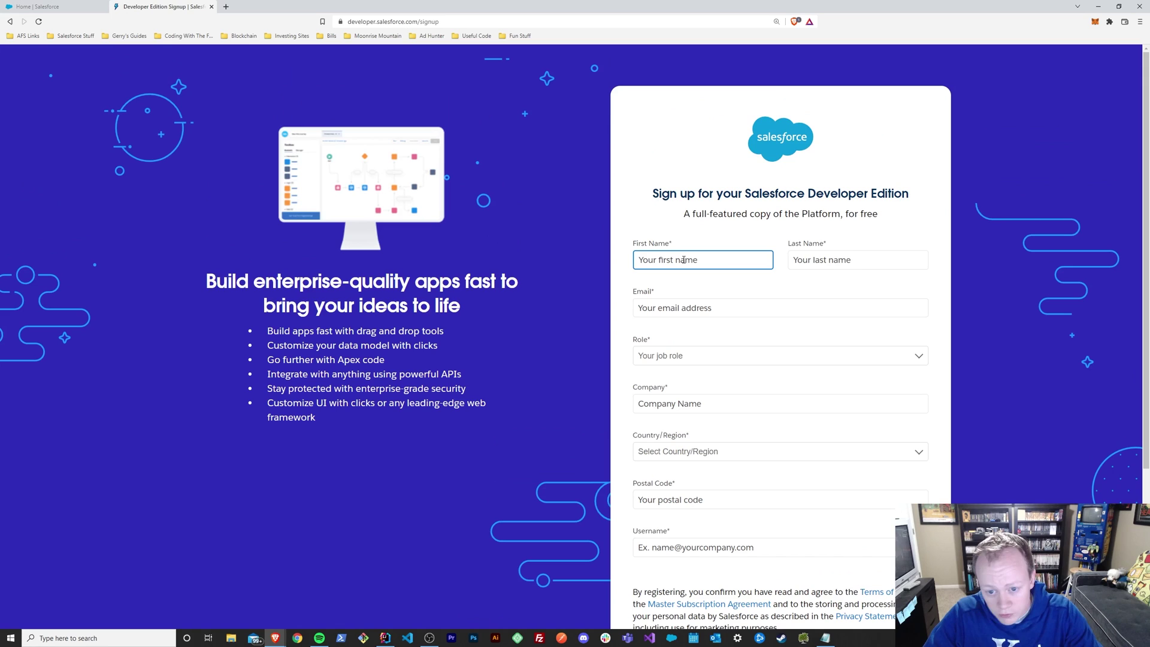
text(Matt)
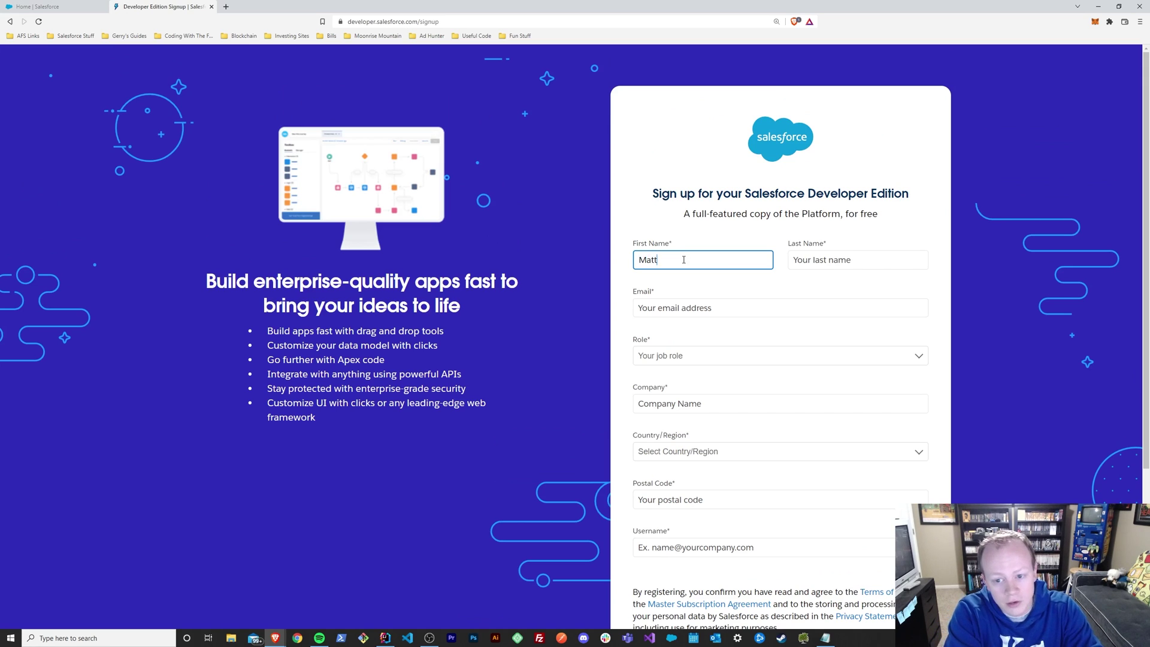
key(Tab)
text(Gerry)
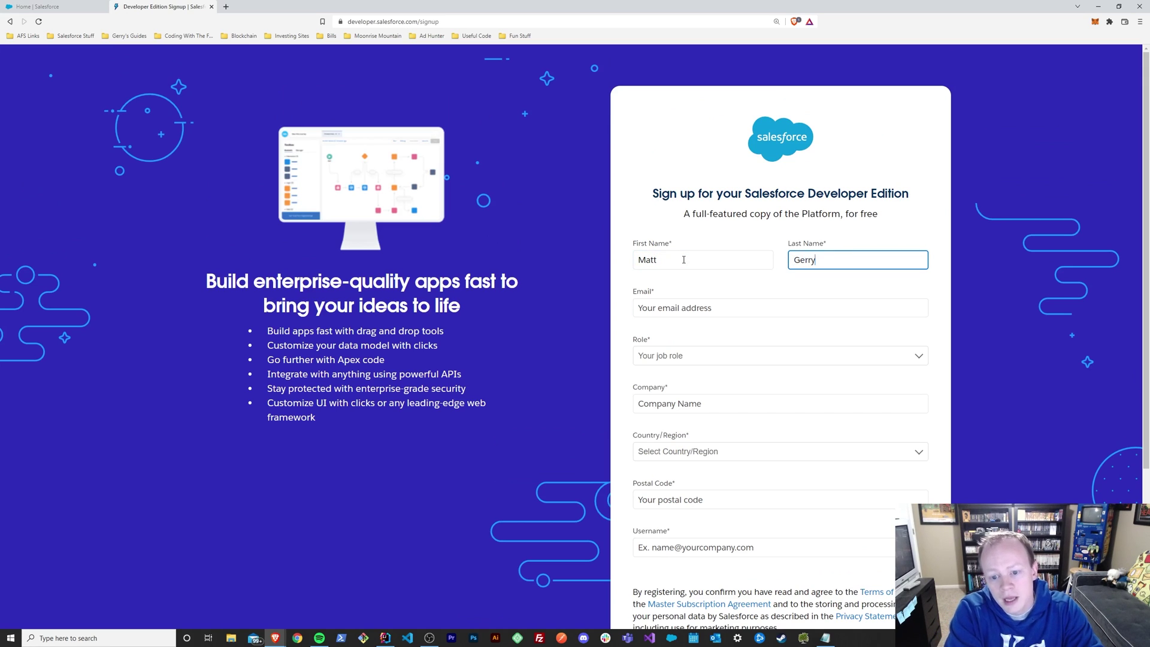
key(Tab)
text(coding)
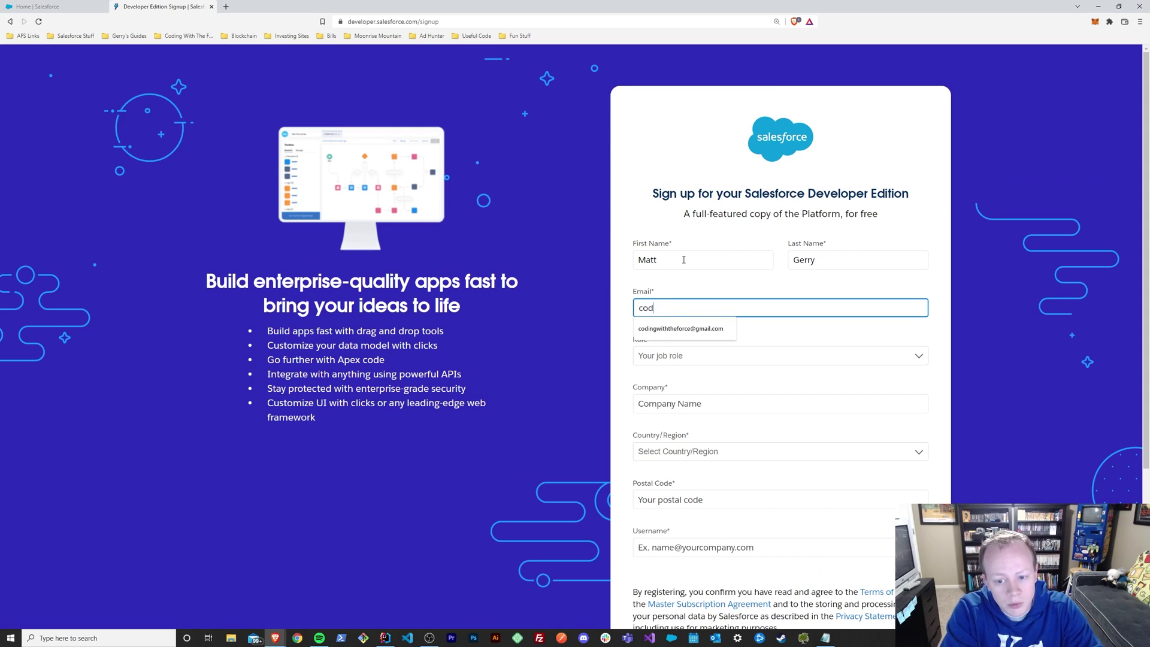
key(Down)
key(Return)
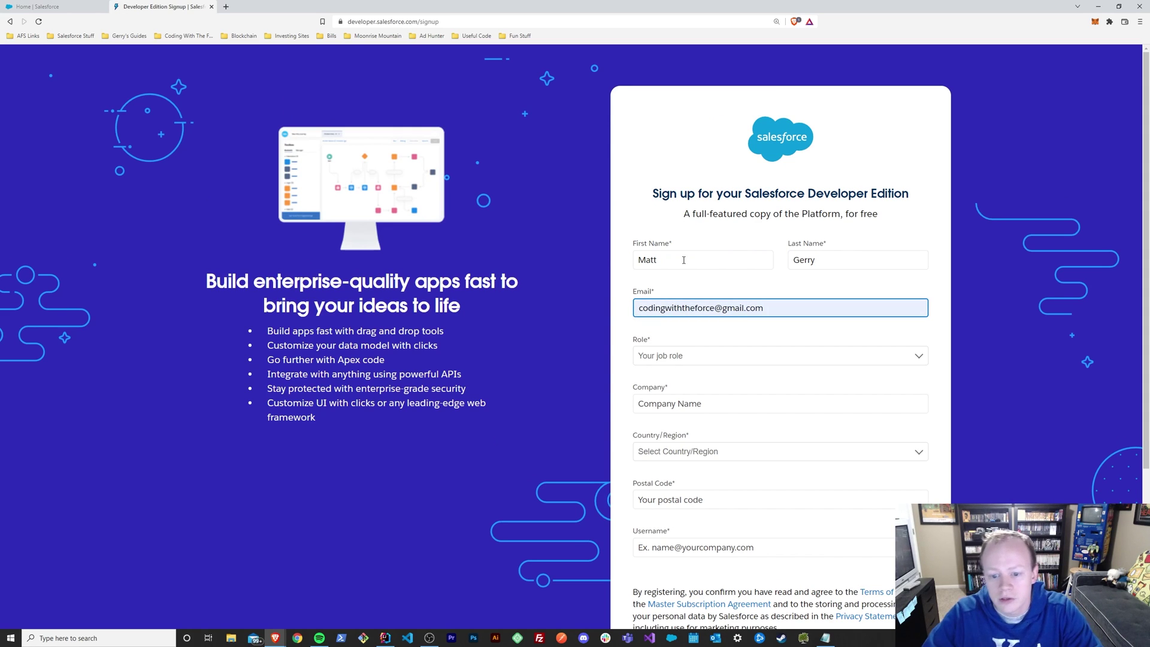
Expand the Role dropdown on the signup form
click(695, 362)
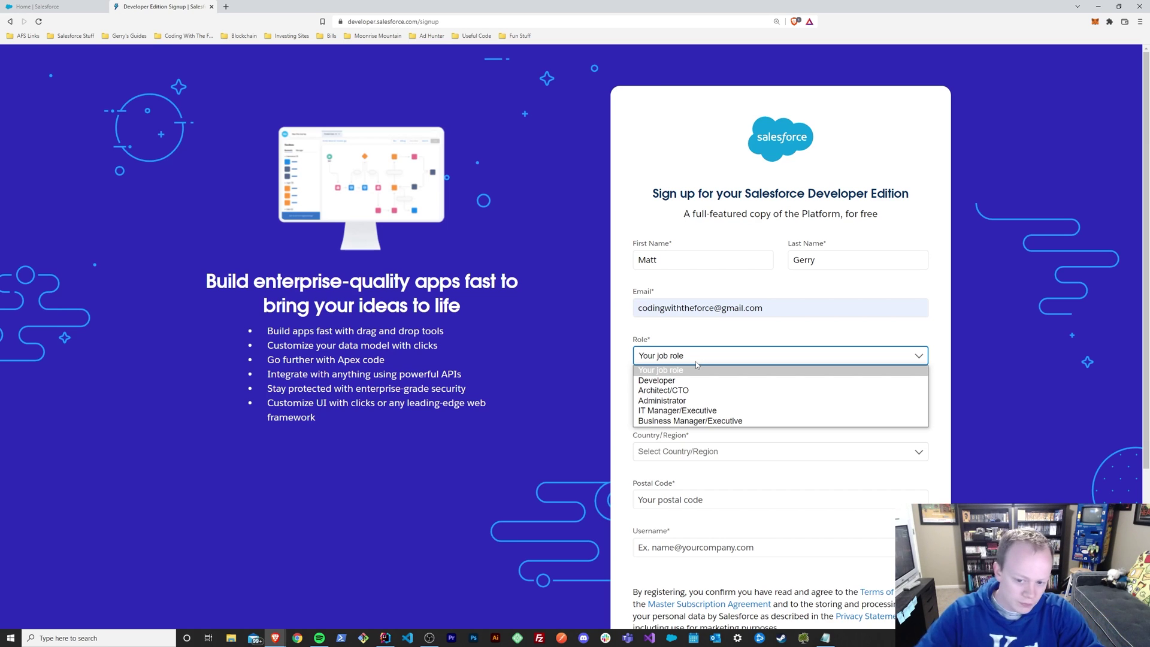
Set the role to Architect/CTO and the company to 'Coding With The Force'
click(684, 389)
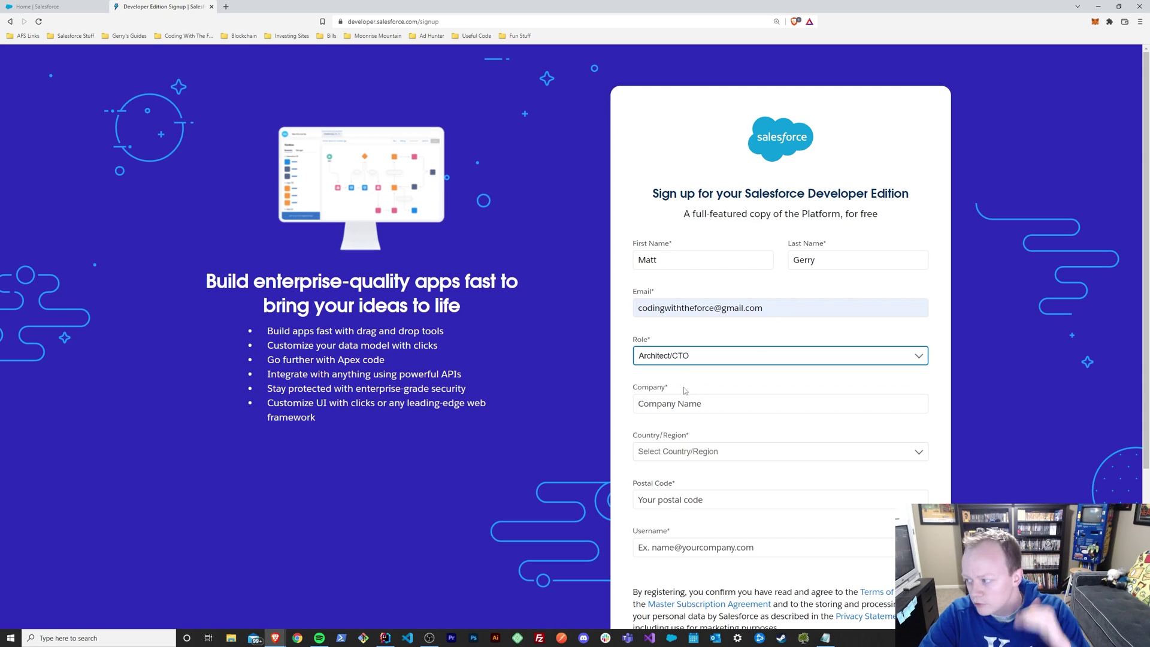
click(668, 408)
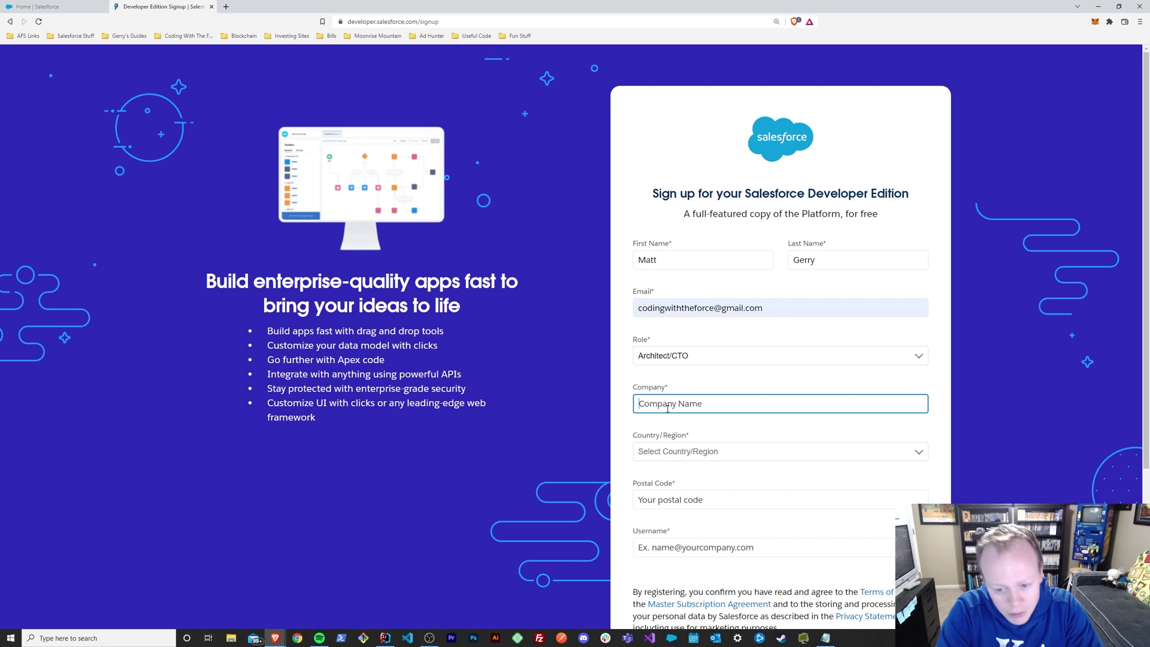
text(Coding)
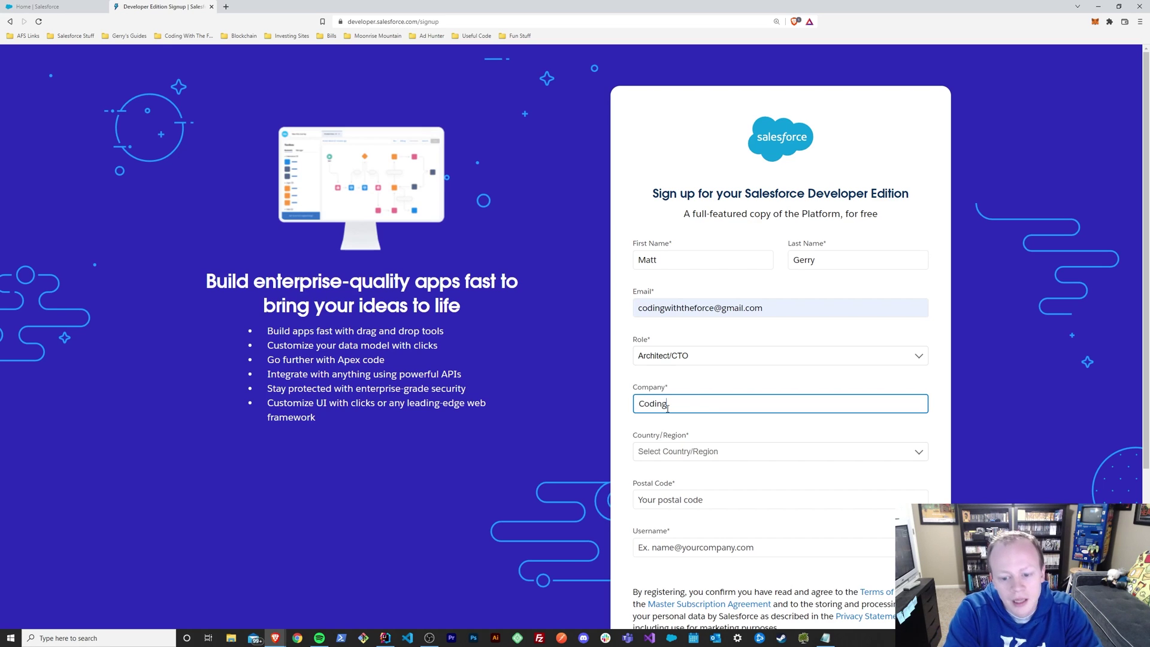
text( With )
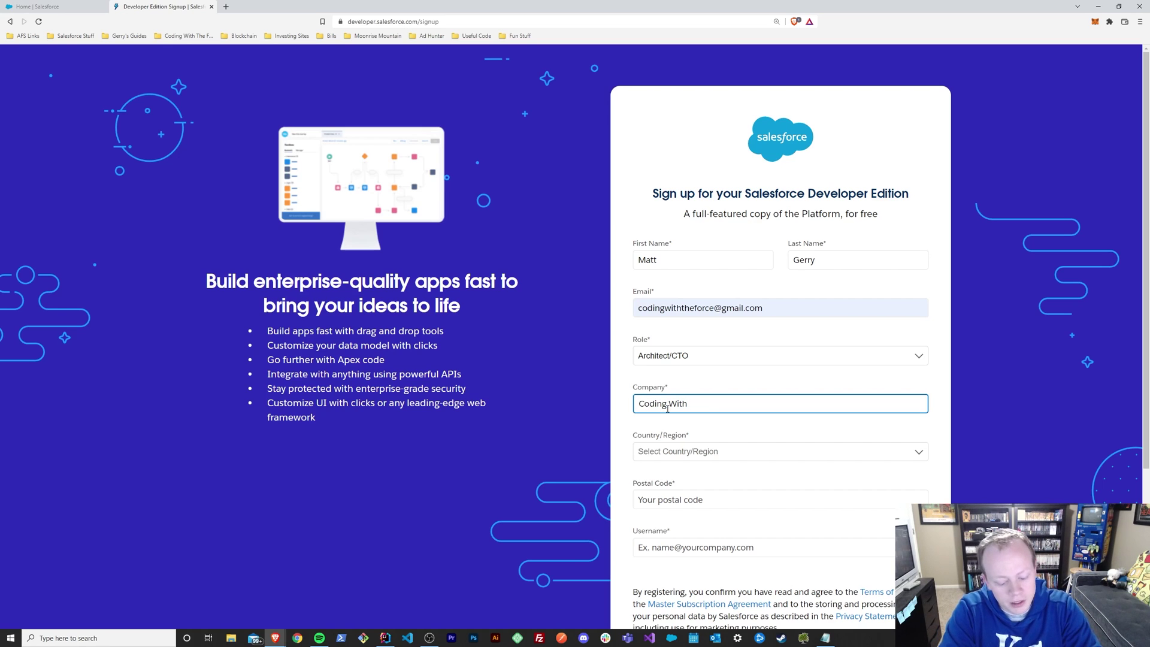
text(L)
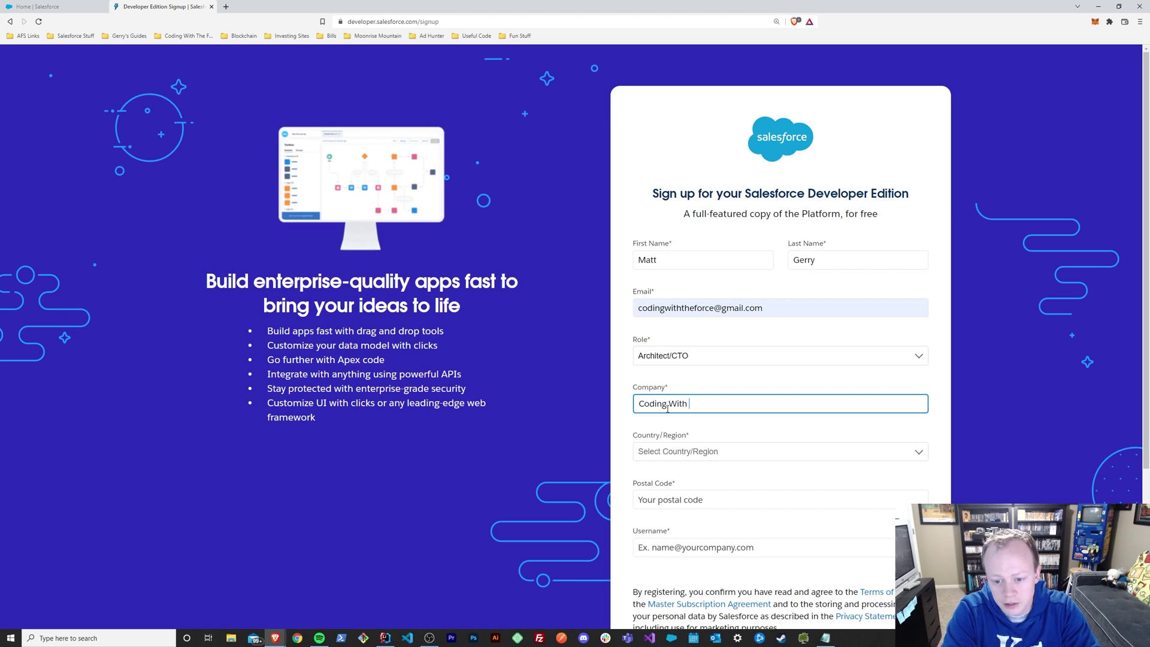
text(The Force)
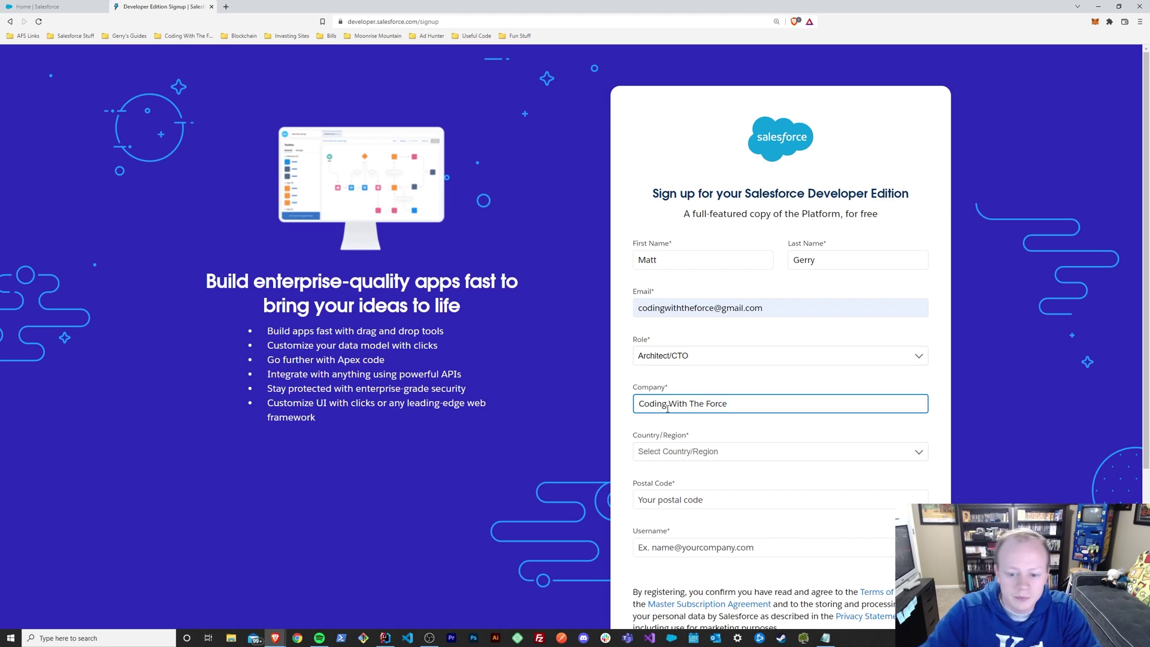
Select United States as the Country/Region
click(740, 451)
scroll(724, 302, down, 12)
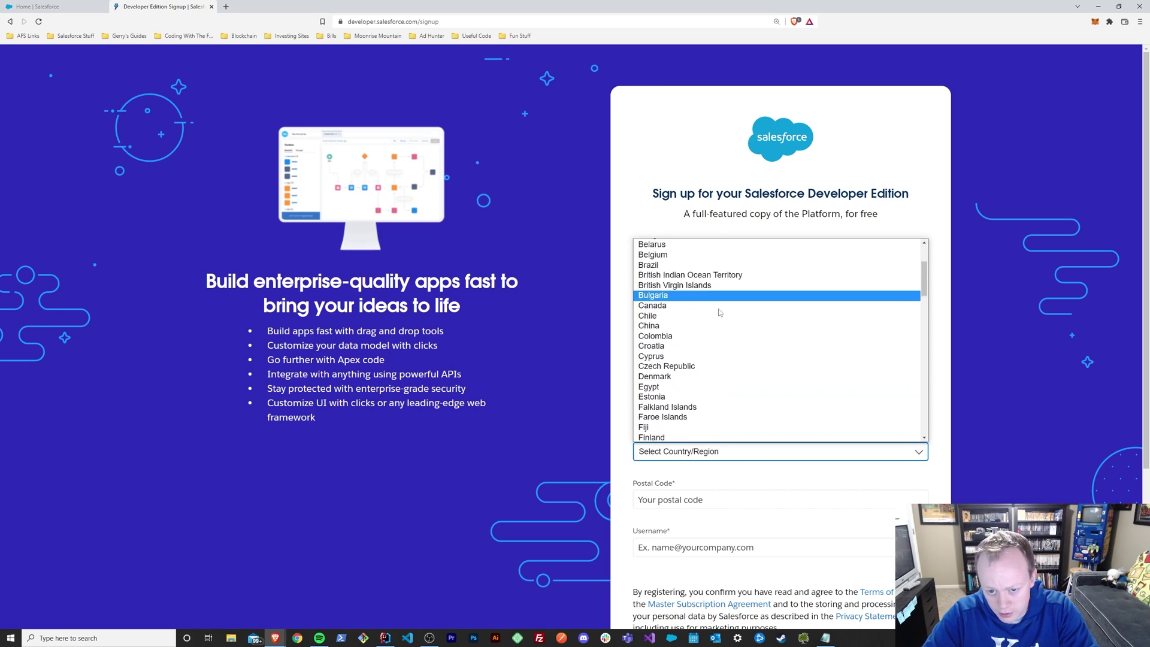
scroll(686, 350, down, 10)
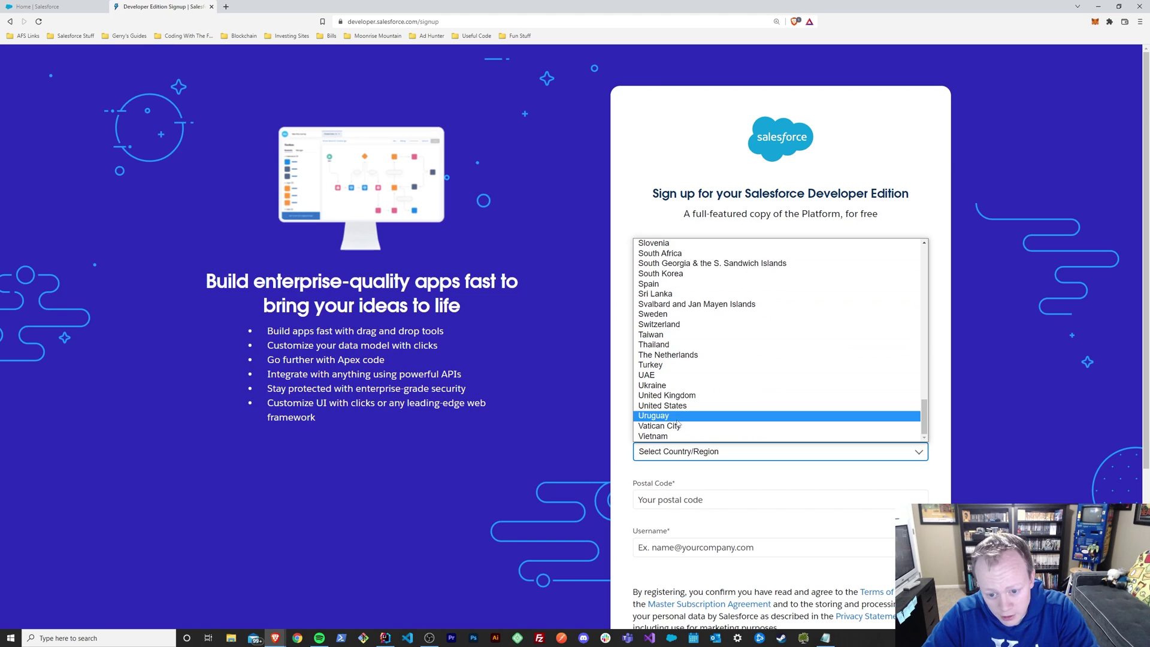
click(668, 406)
Fill in the postal code from the browser's saved entries
click(663, 499)
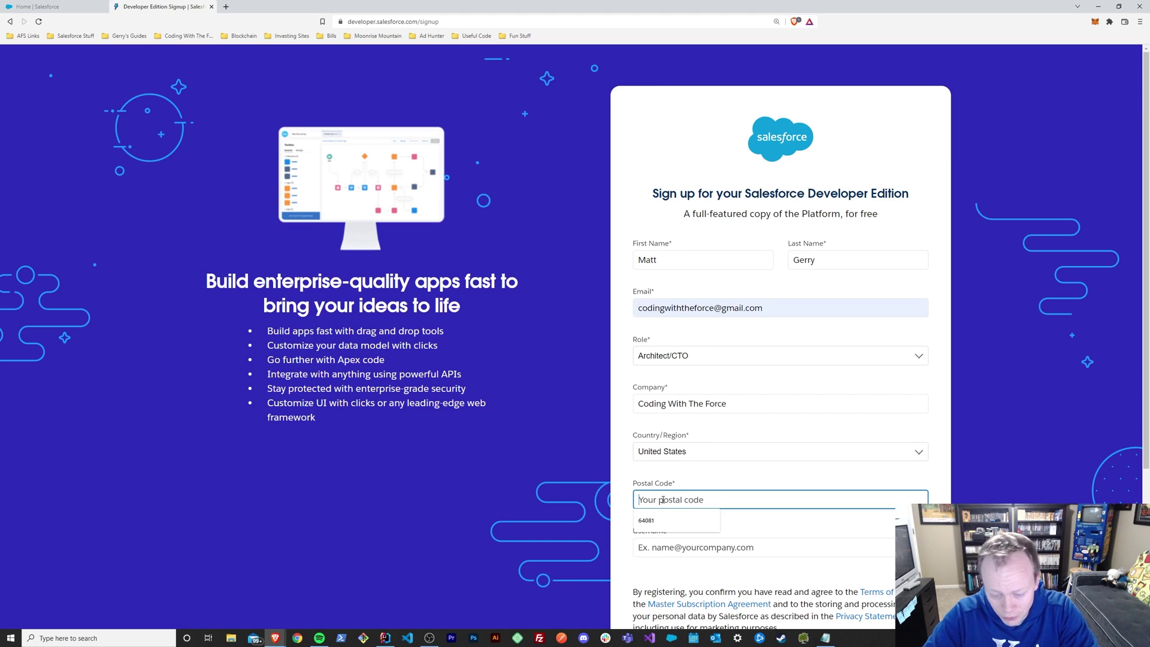
click(653, 520)
scroll(665, 515, down, 2)
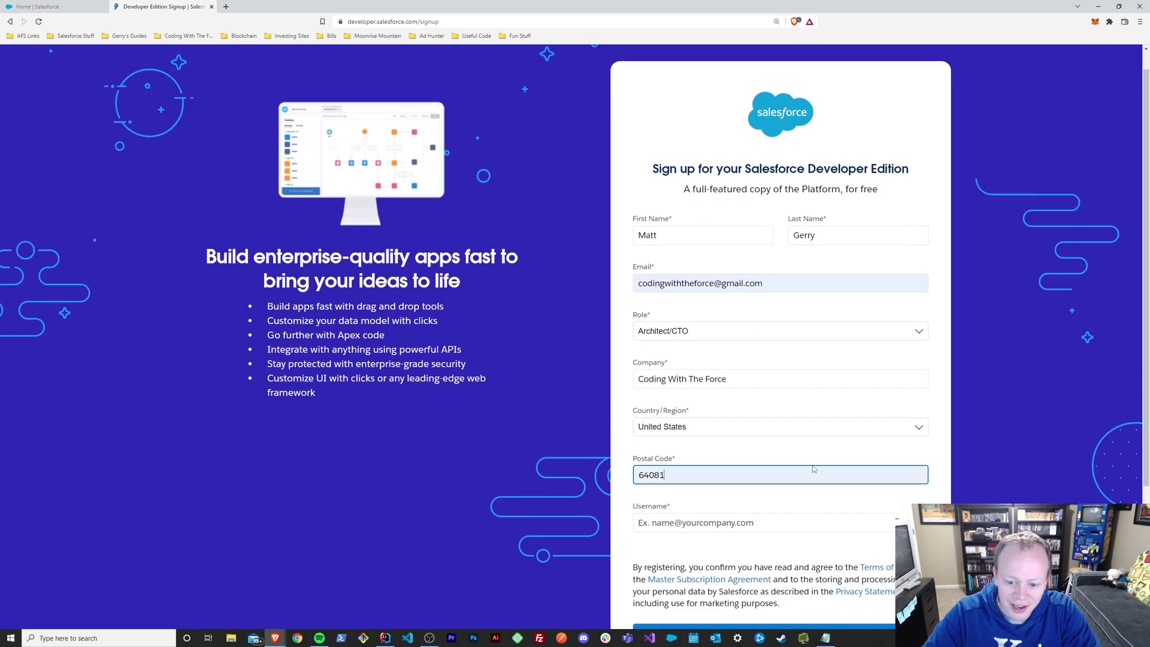
Enter a unique username: the email address plus a .apexmasterclass suffix
click(673, 459)
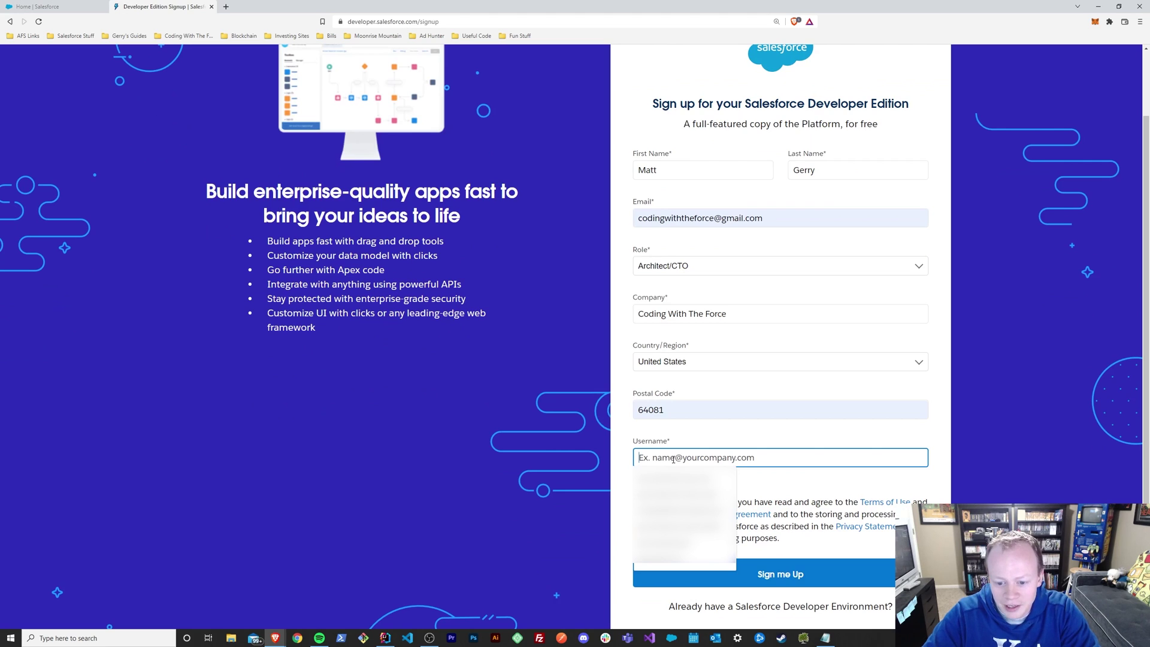
click(721, 462)
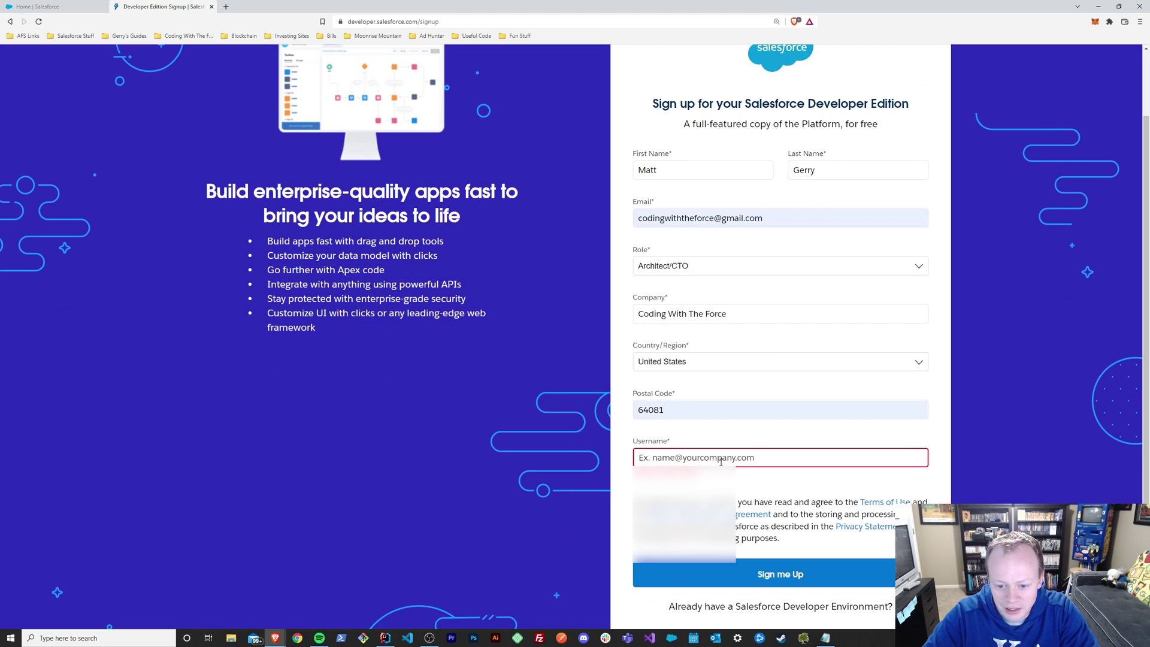
click(715, 459)
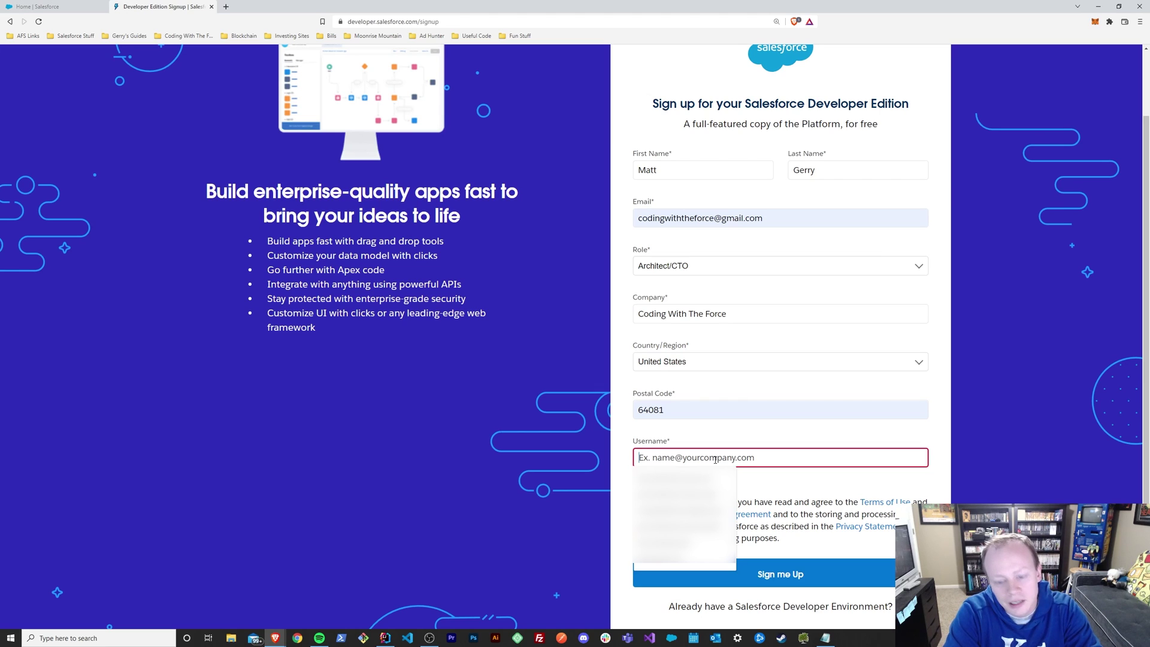
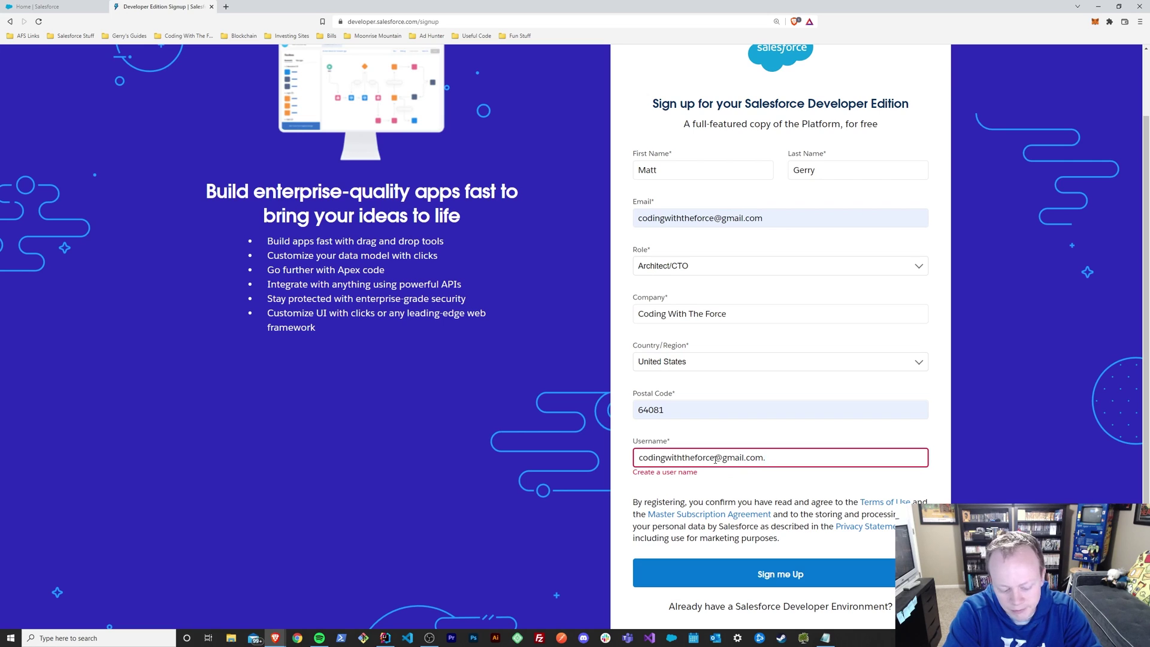
text(.apex)
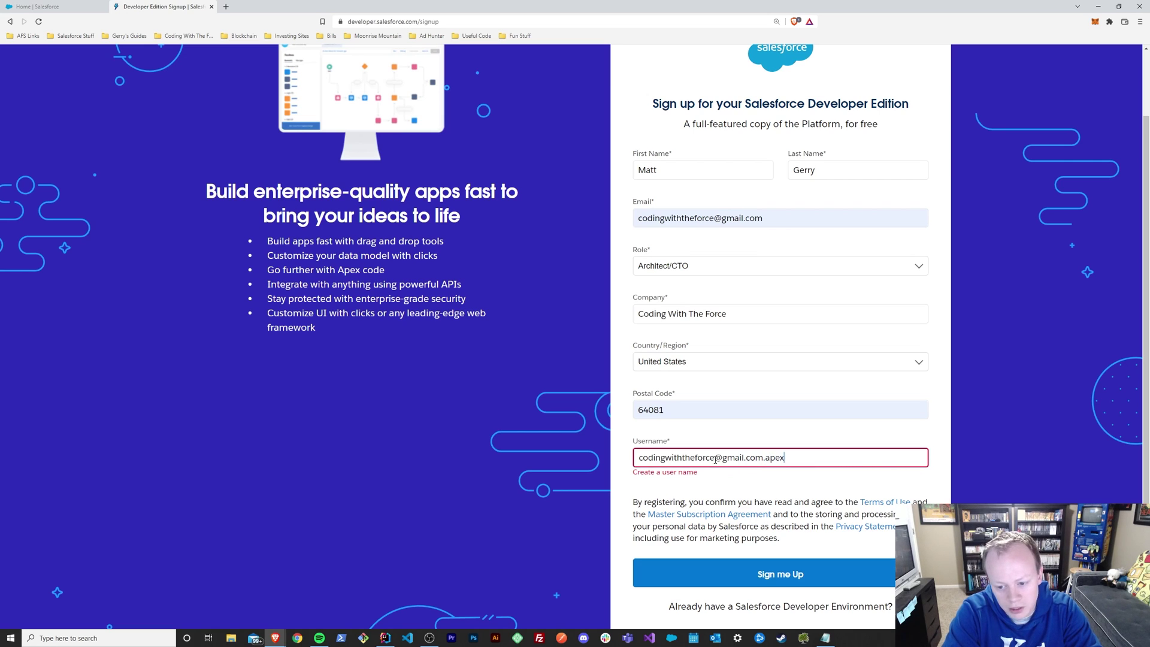
text(mastercla)
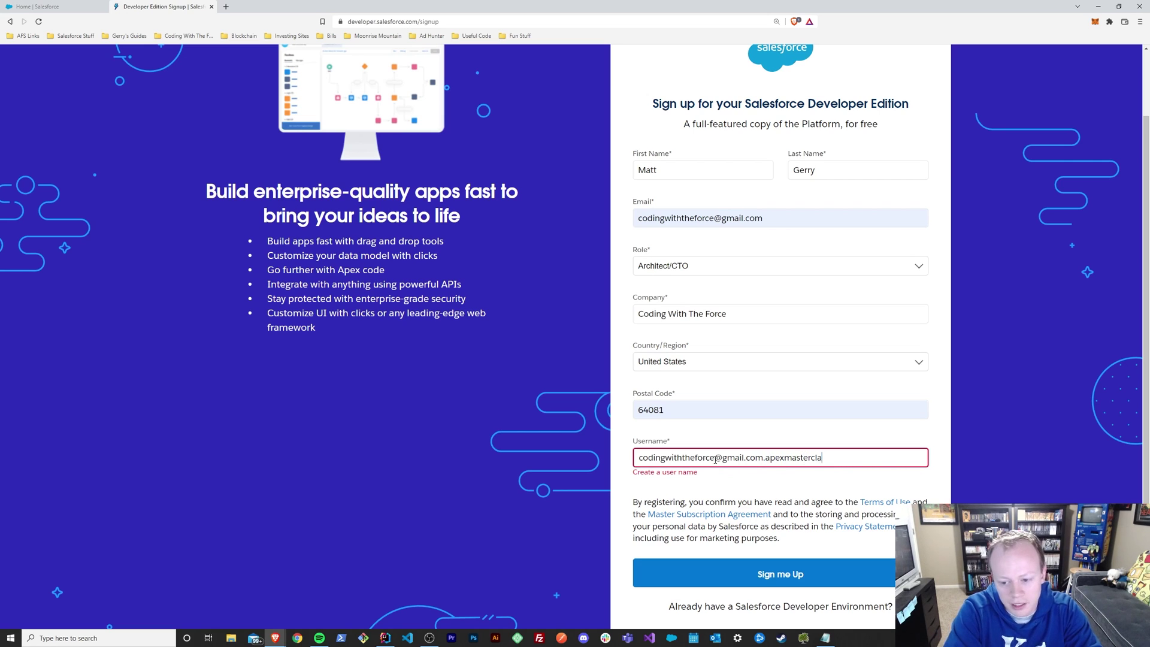
text(ss)
click(713, 485)
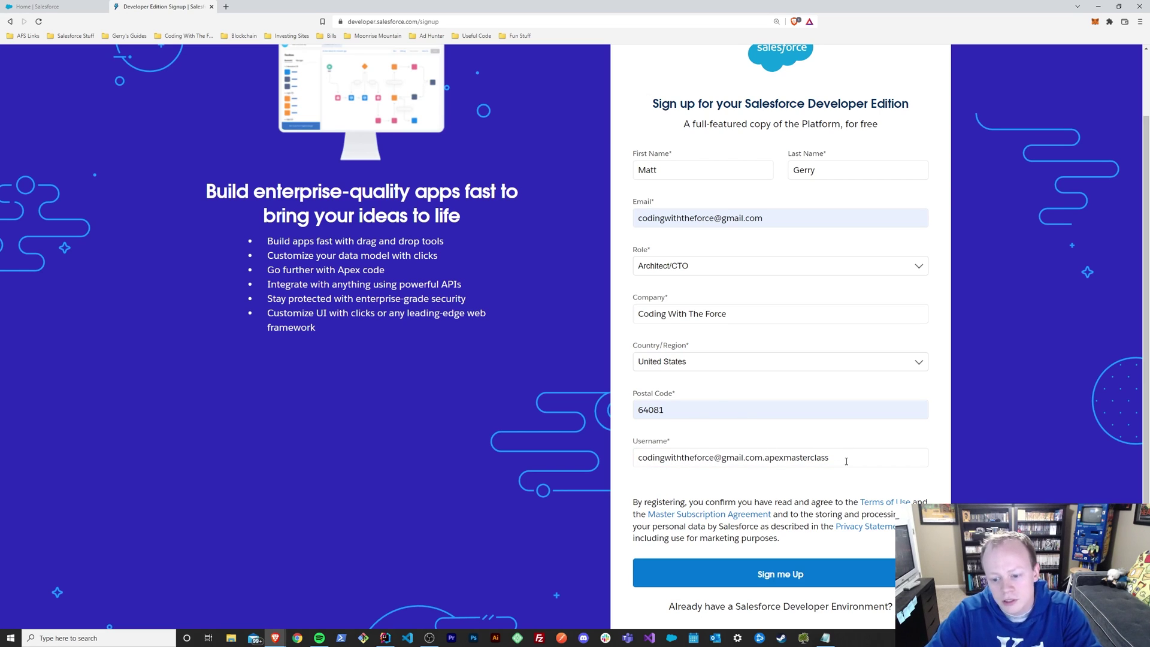
Highlight the email part and the added suffix of the username to explain it
drag(846, 461, 643, 460)
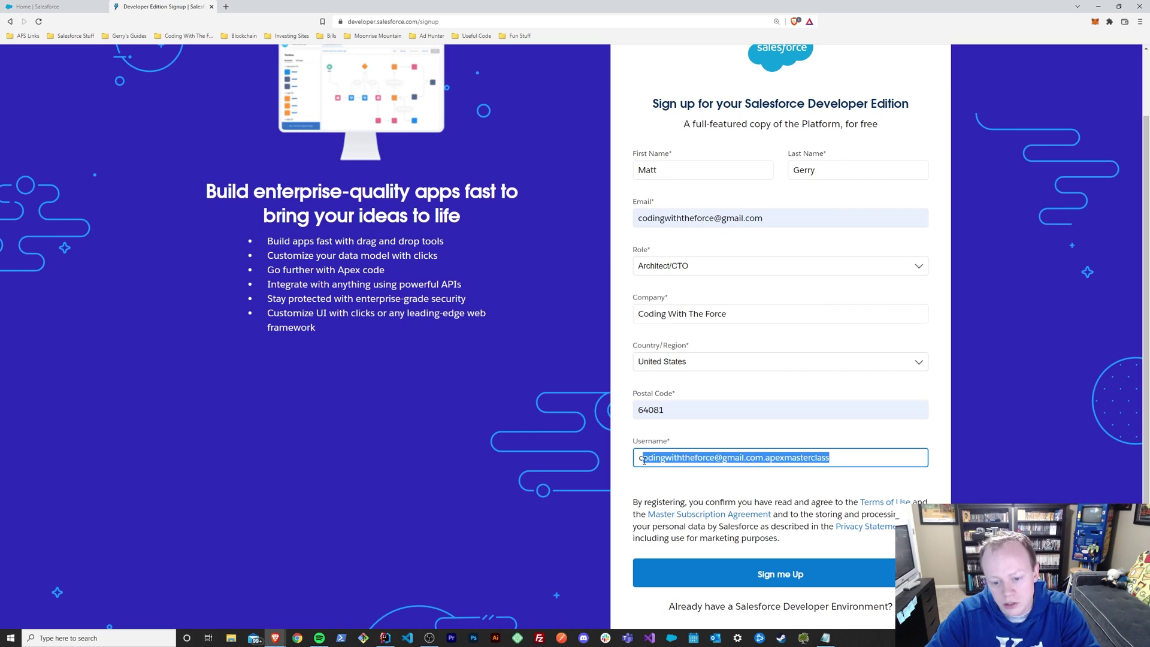
click(644, 461)
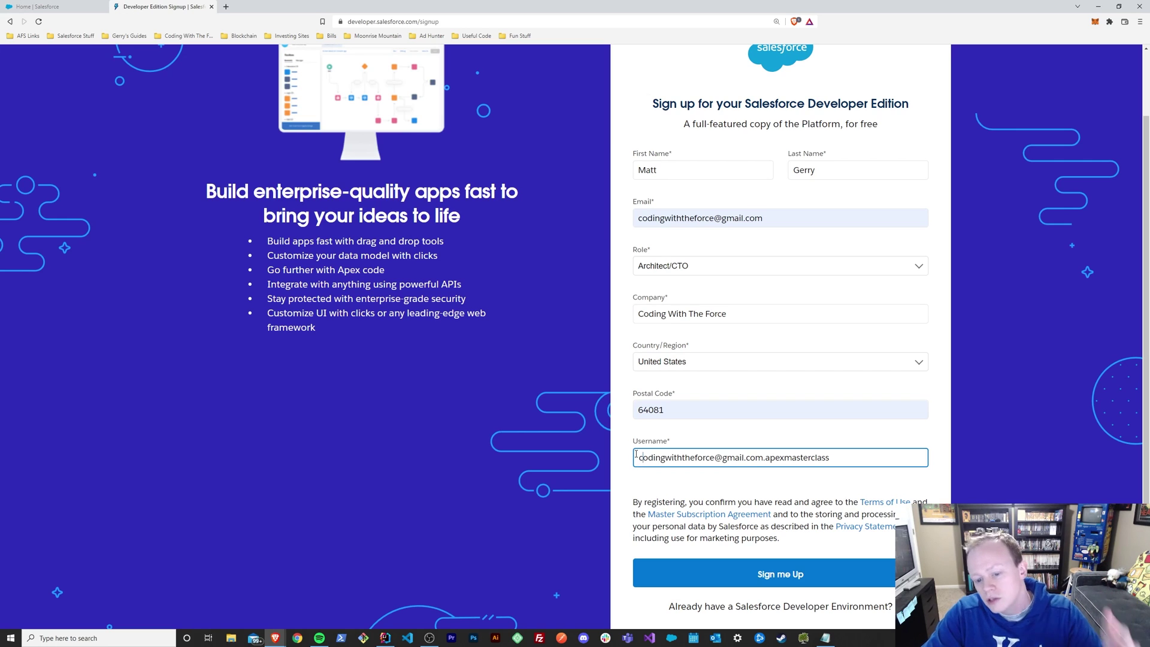
drag(636, 456, 761, 455)
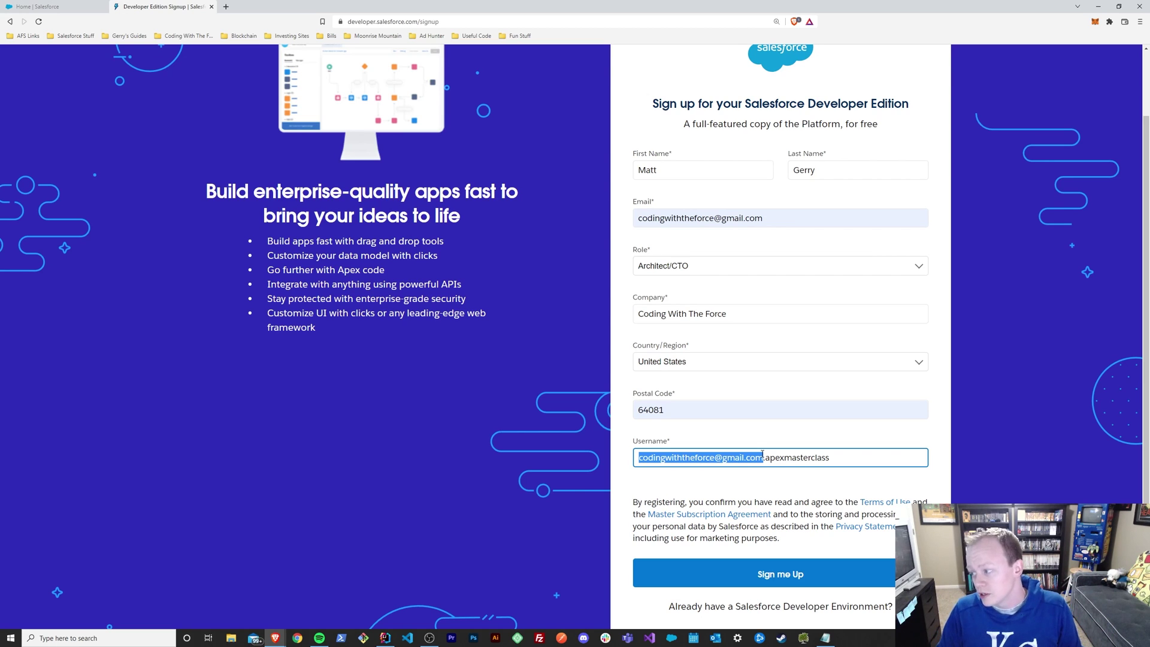
drag(844, 457, 764, 457)
click(879, 457)
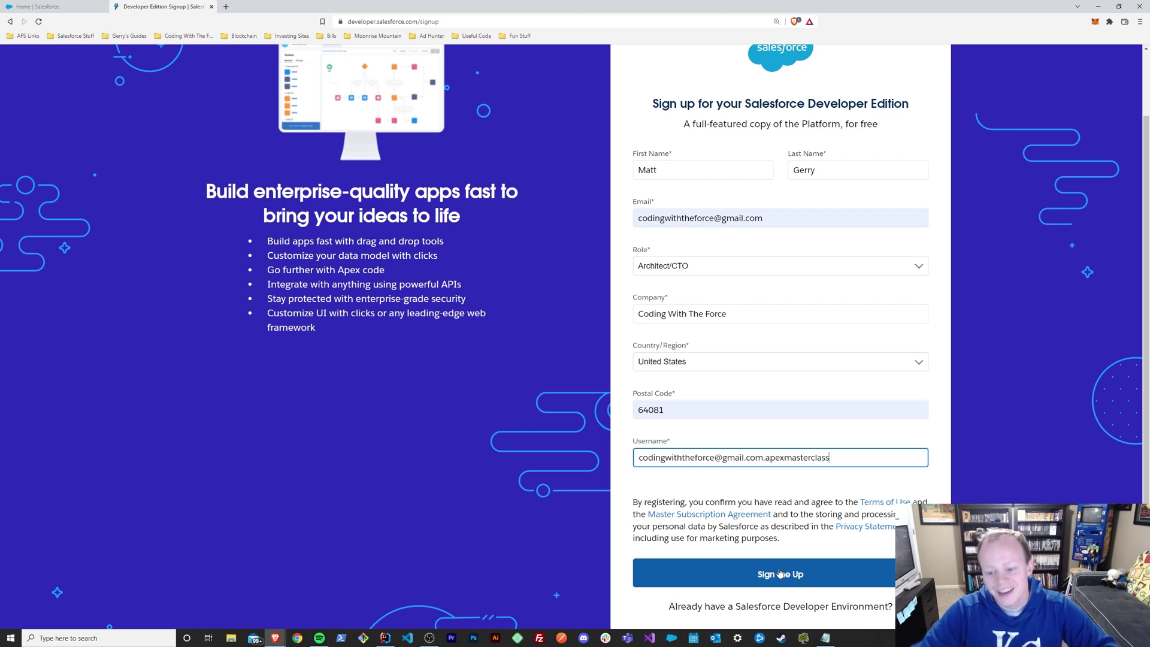
drag(833, 459, 636, 453)
click(690, 478)
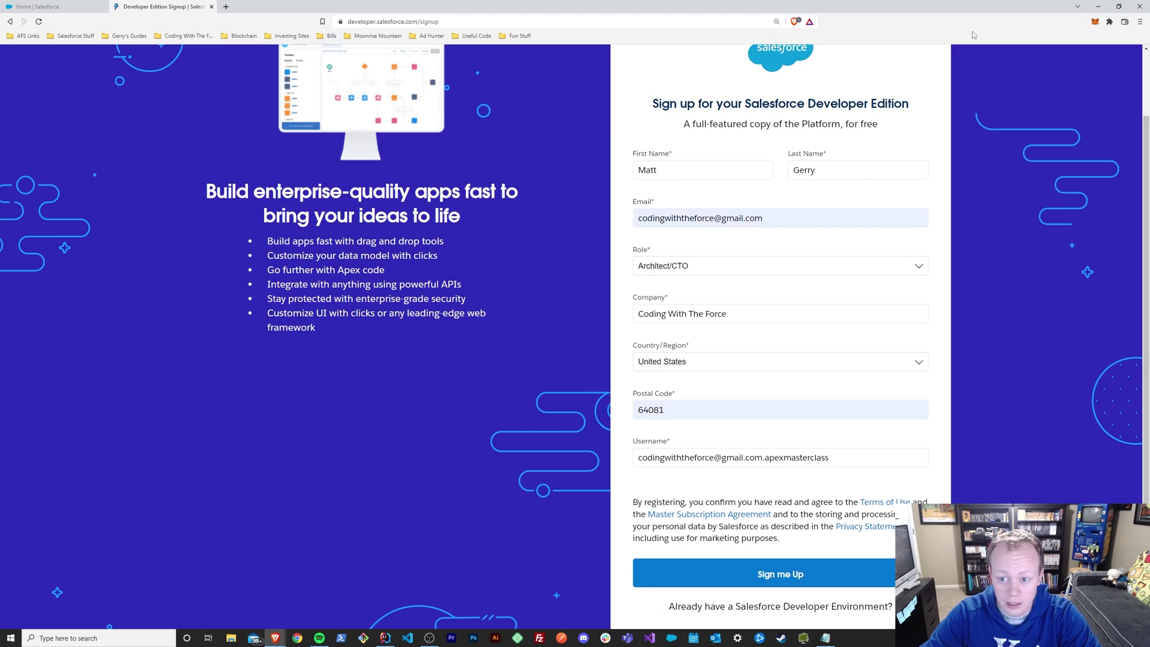
Submit the signup form with Sign me Up
click(794, 578)
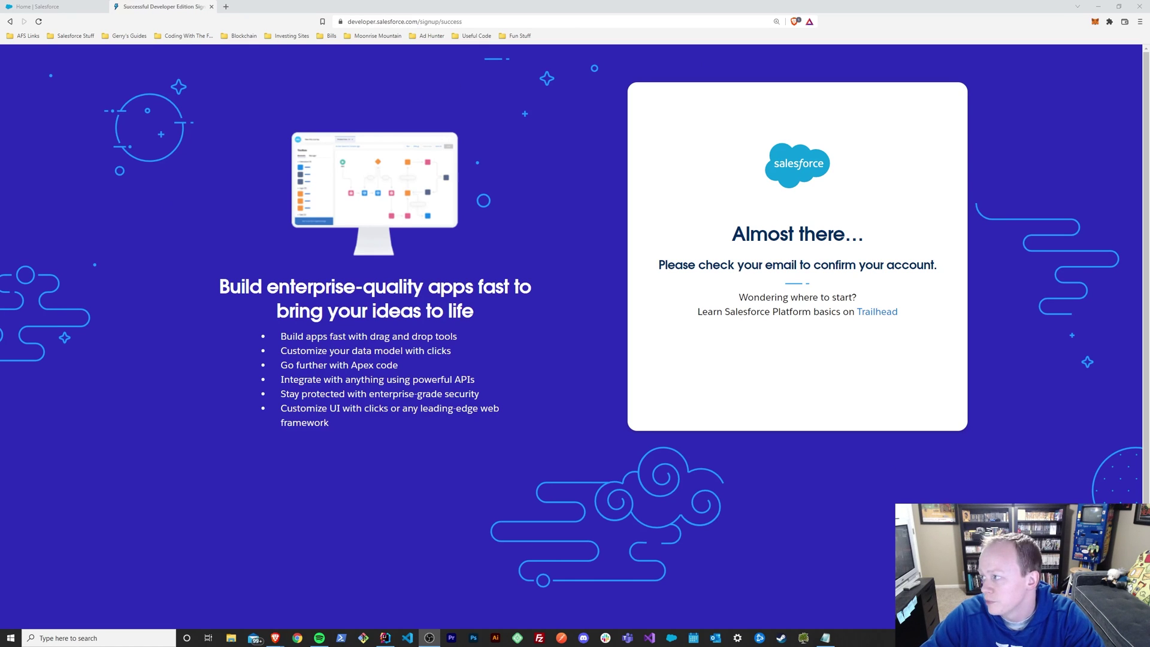
Move the Gmail tab into the main window and follow the welcome email's Verify Account link
click(275, 637)
drag(689, 21, 269, 6)
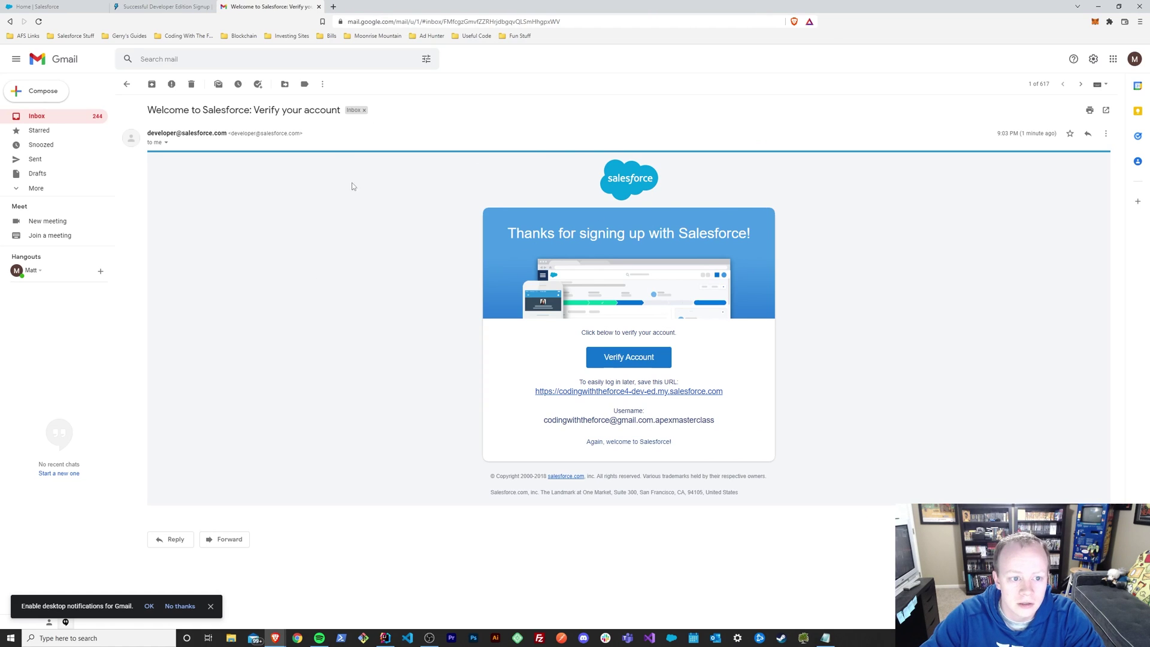
click(139, 7)
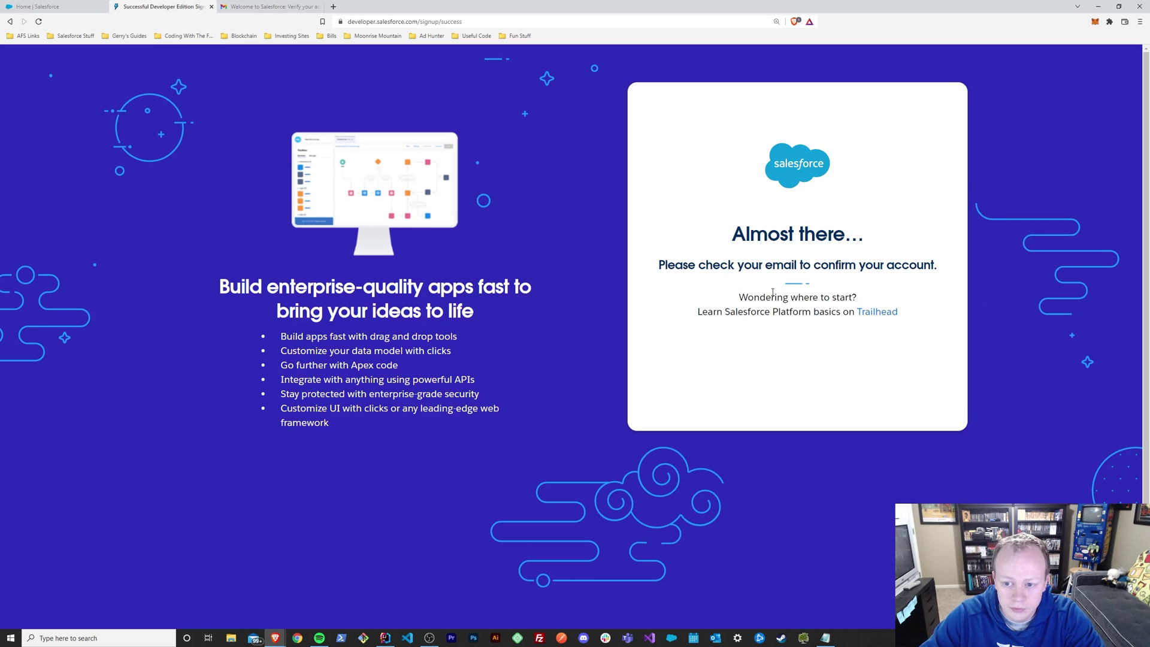
click(244, 7)
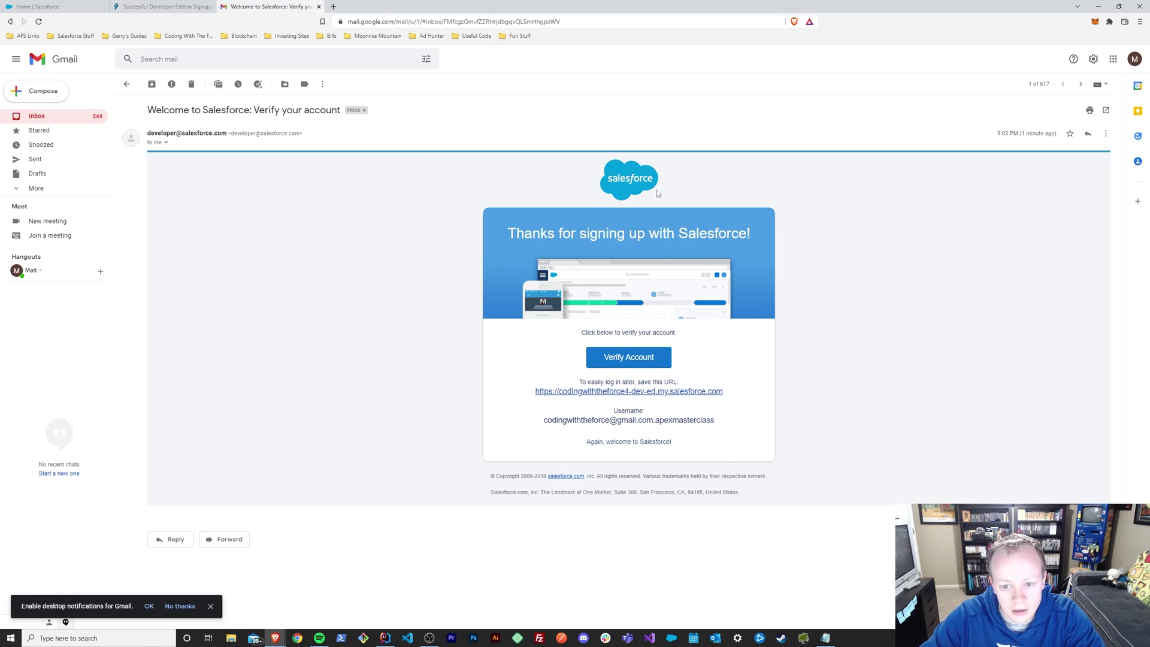
click(627, 358)
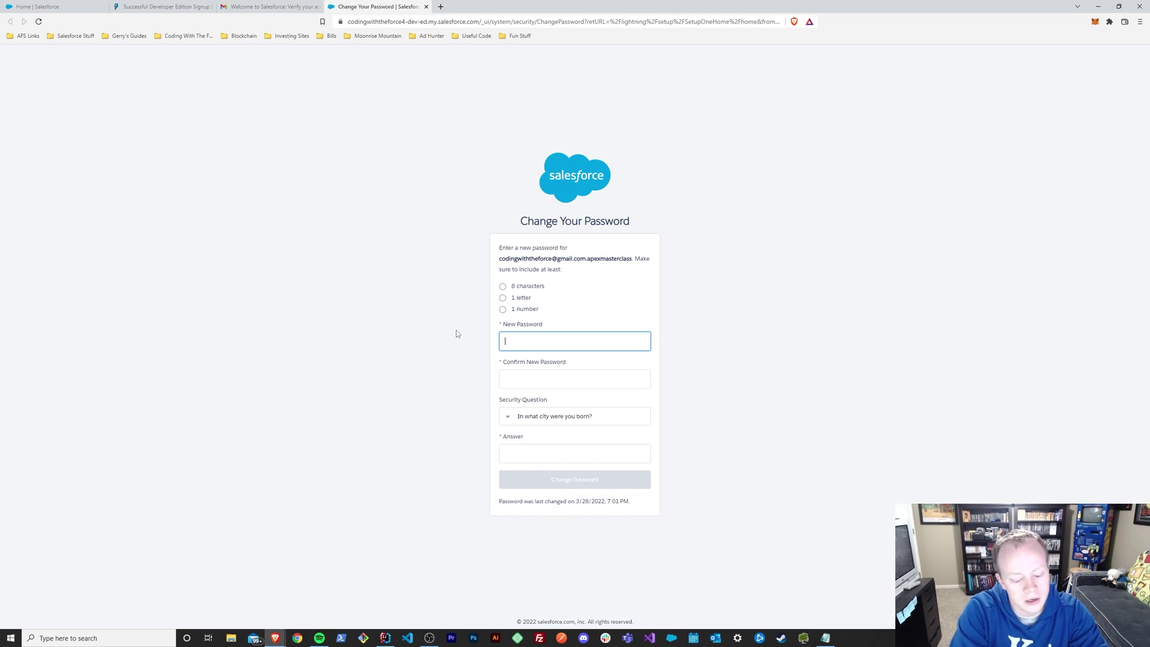
Type the new password and retype it in Confirm New Password
text(•••)
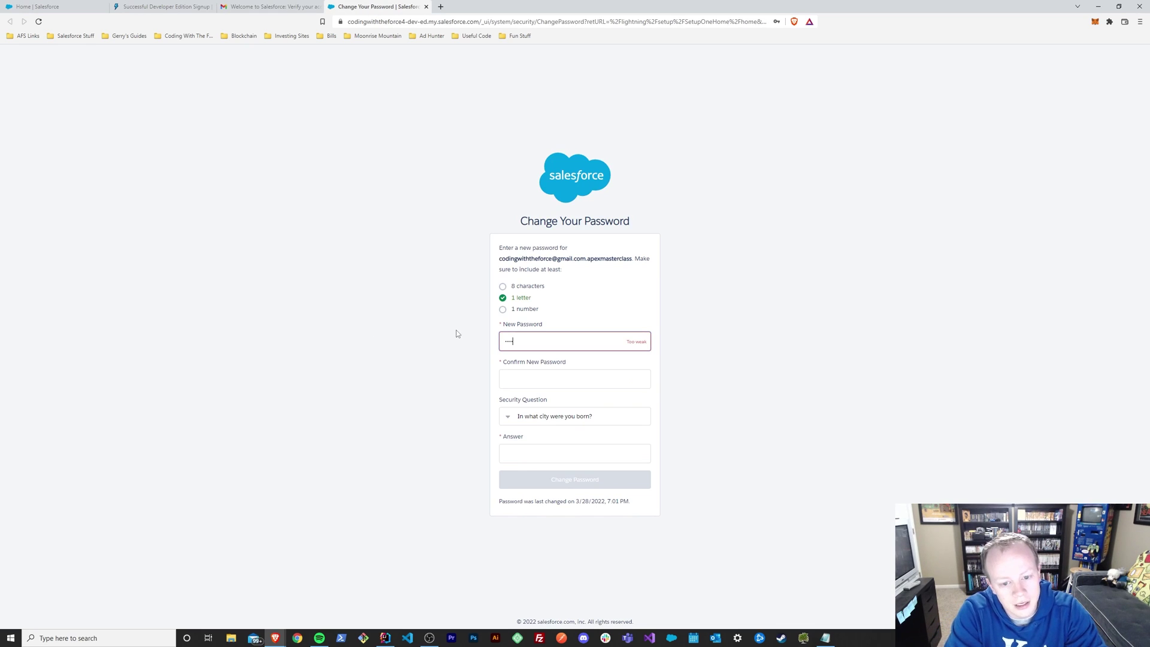
text(•••••••)
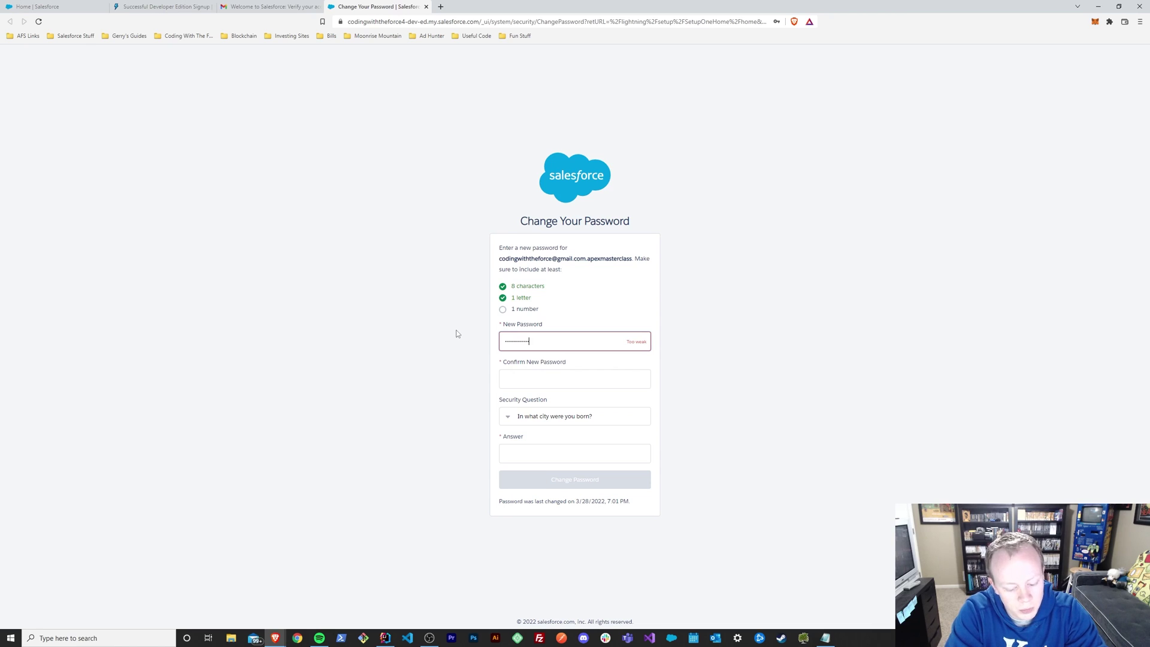
text(••)
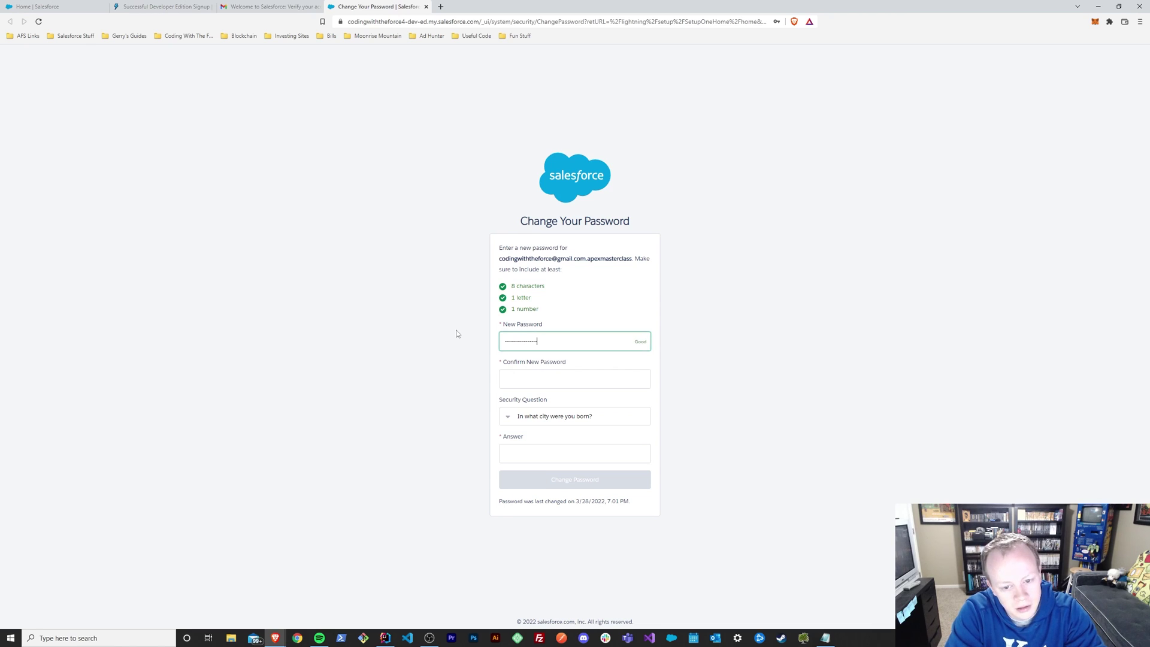
key(Tab)
text(•)
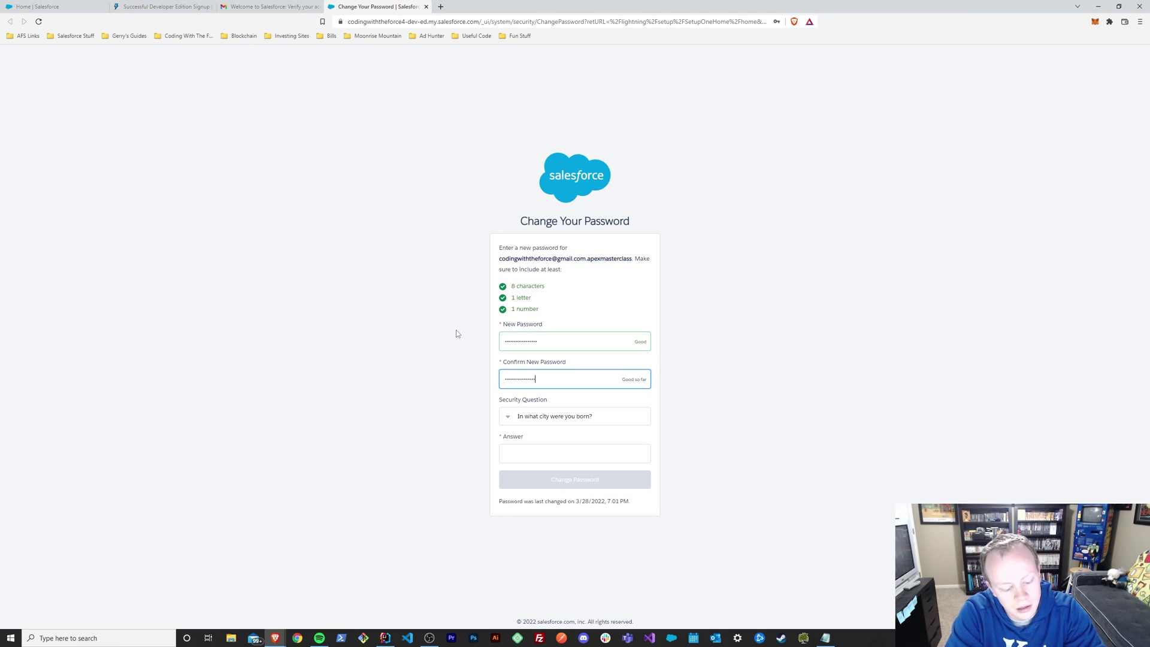
text(•)
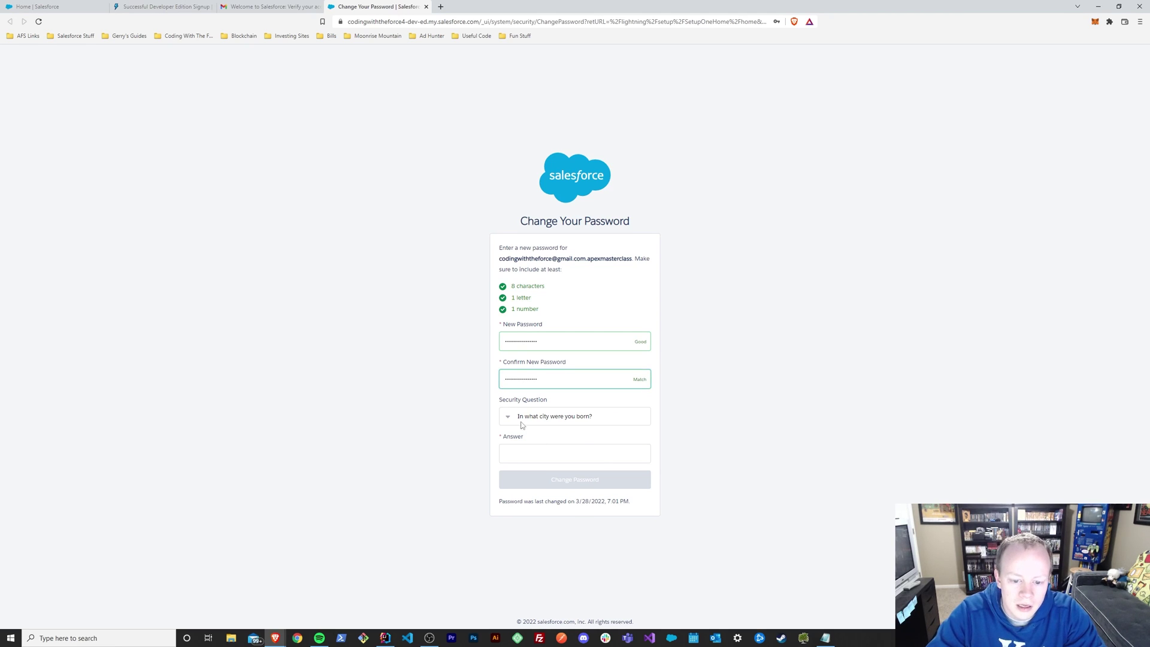
Keep the city-of-birth security question and type its answer
click(521, 425)
click(521, 425)
click(539, 462)
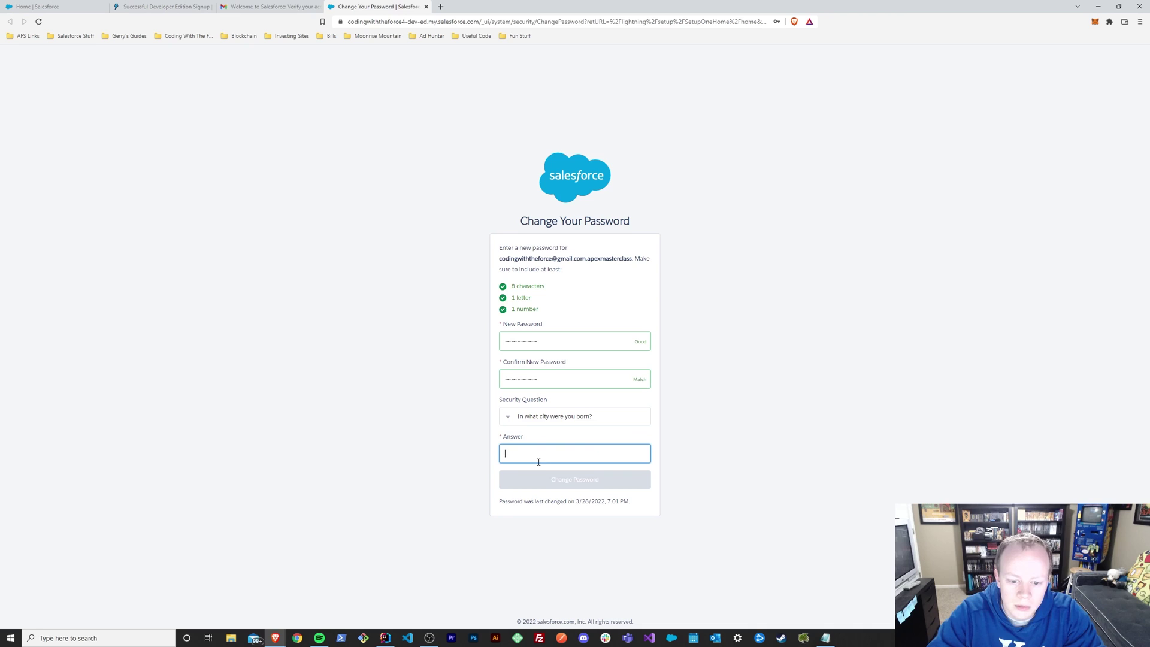
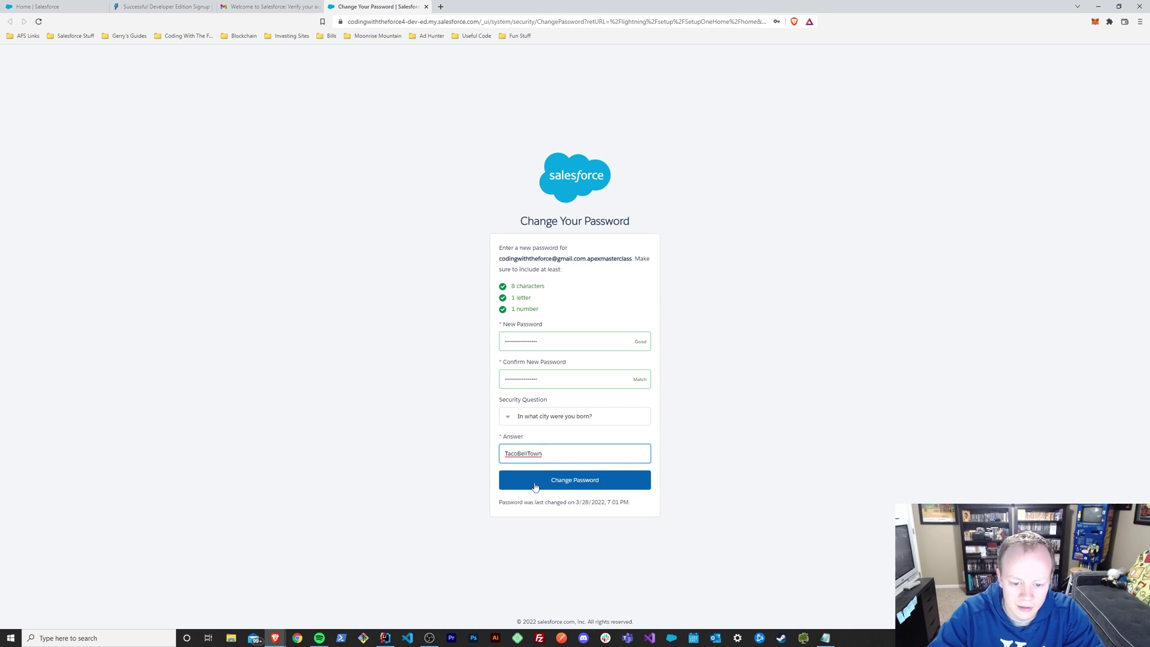
Change the password, decline the browser's save prompt and allow notifications
click(534, 486)
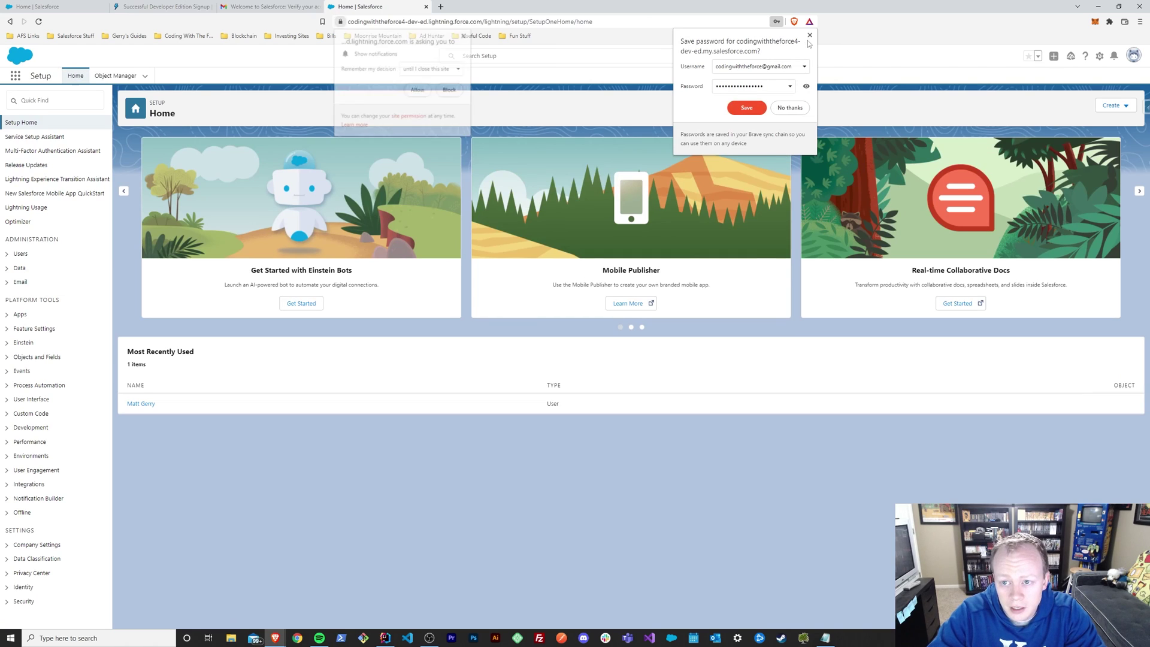
click(810, 35)
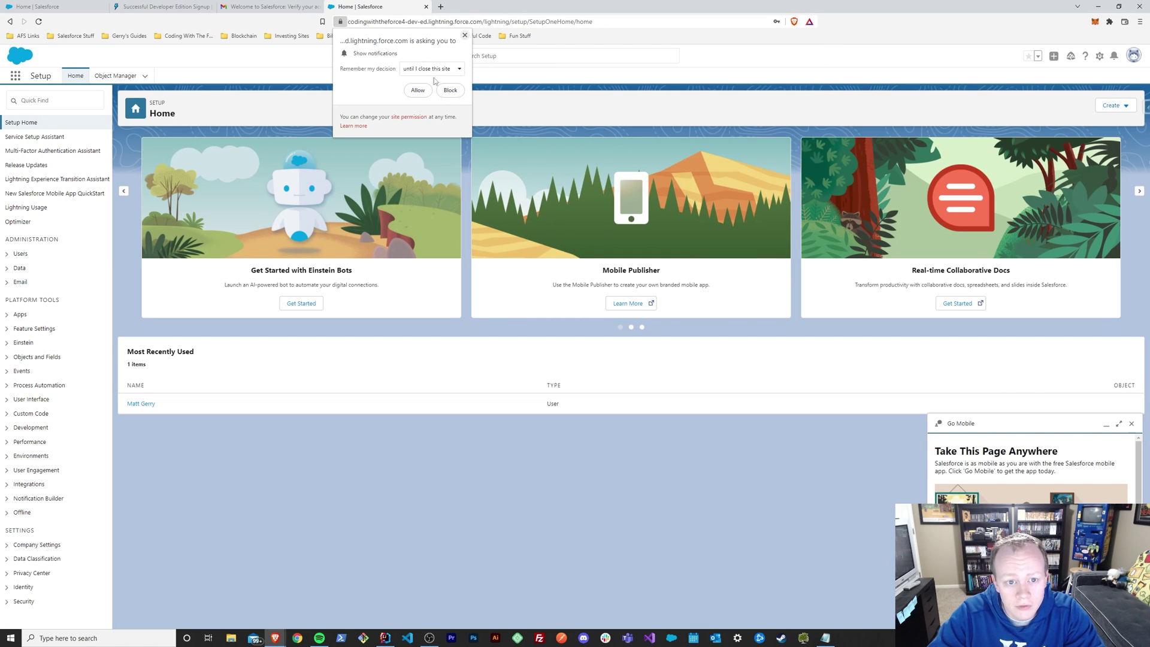
click(417, 90)
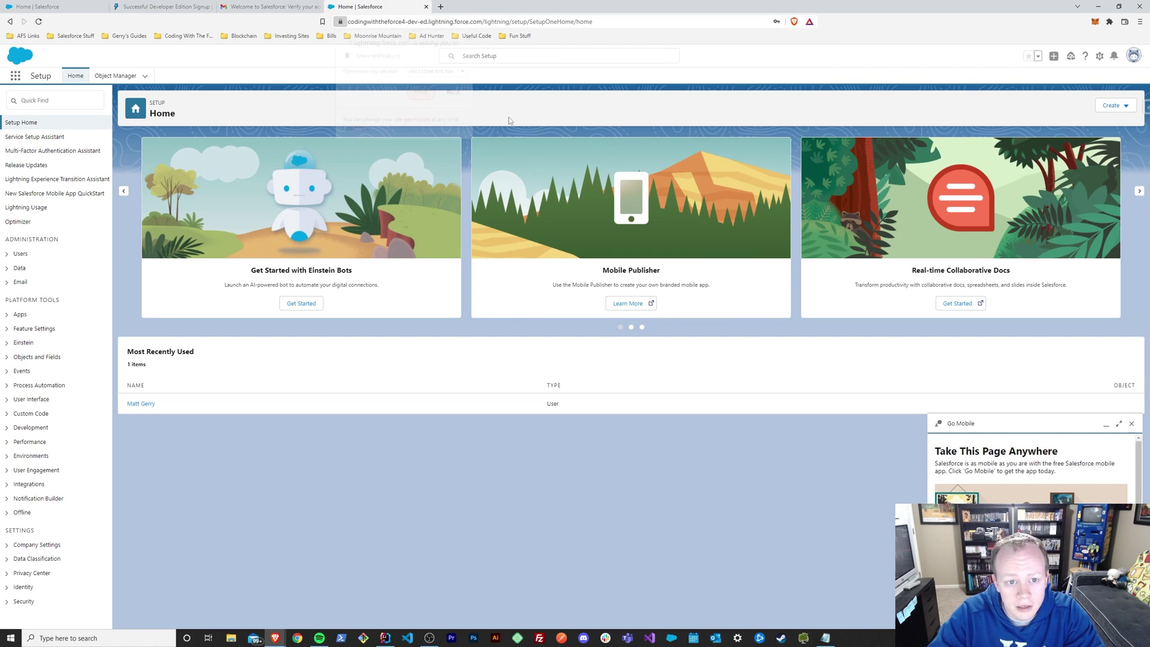
Close the Go Mobile and learning pop-ups and pull the Help article tab into this window
click(1131, 423)
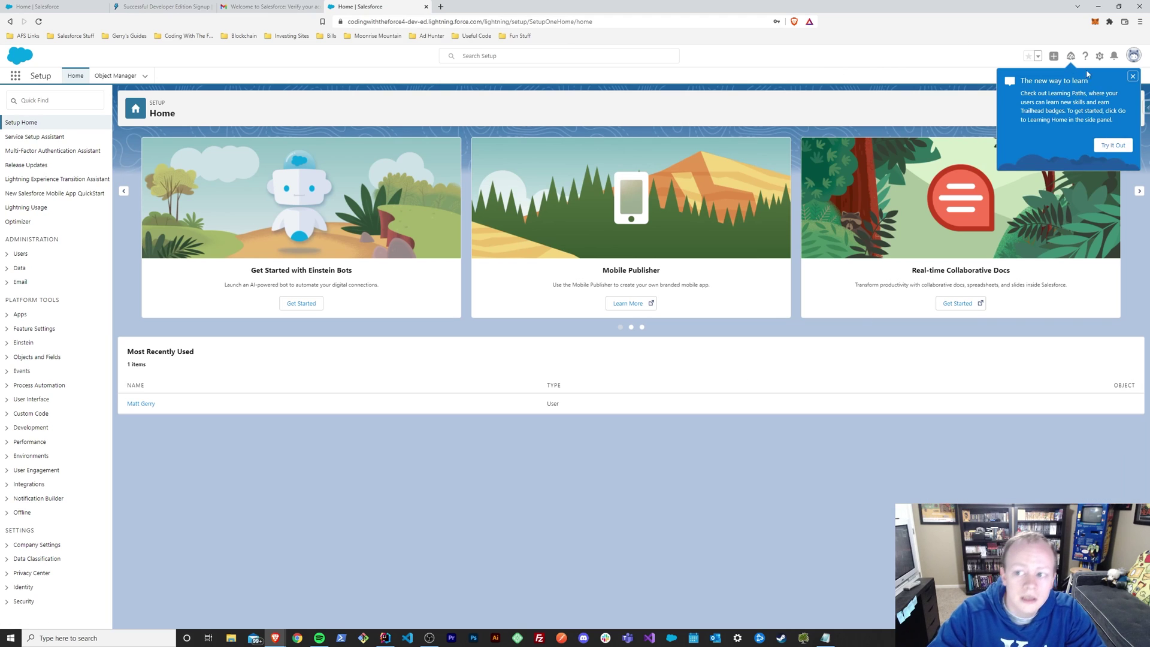
click(1133, 76)
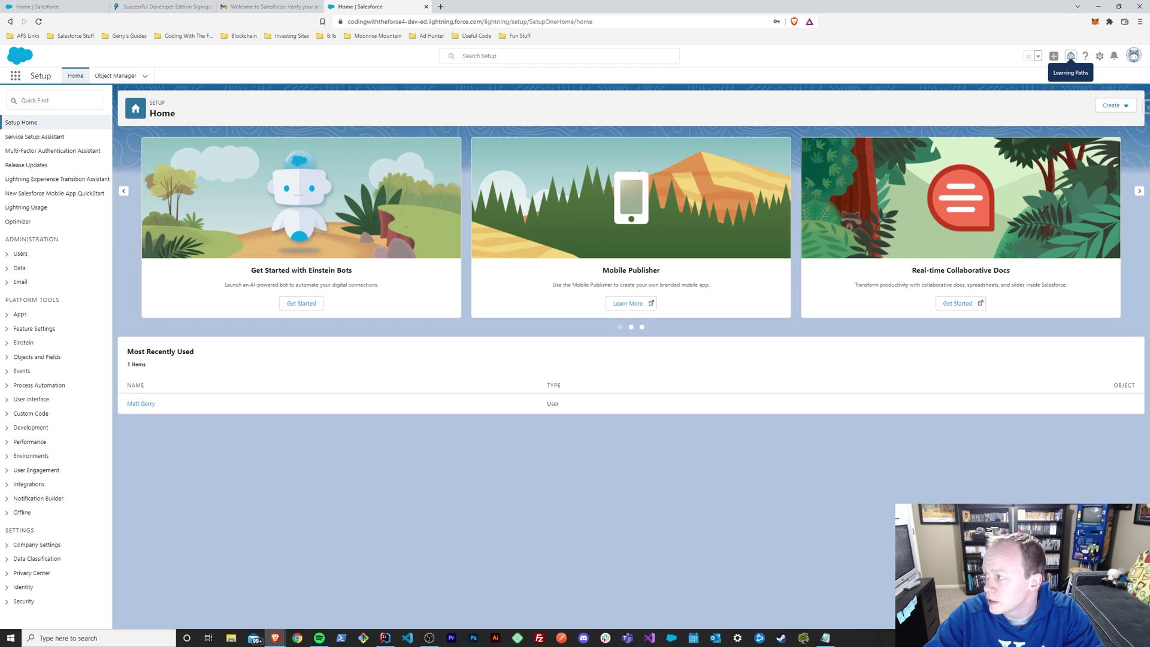
drag(1138, 240, 468, 5)
Highlight the article title and the intro paragraphs about allocations
scroll(370, 293, down, 2)
scroll(371, 293, up, 2)
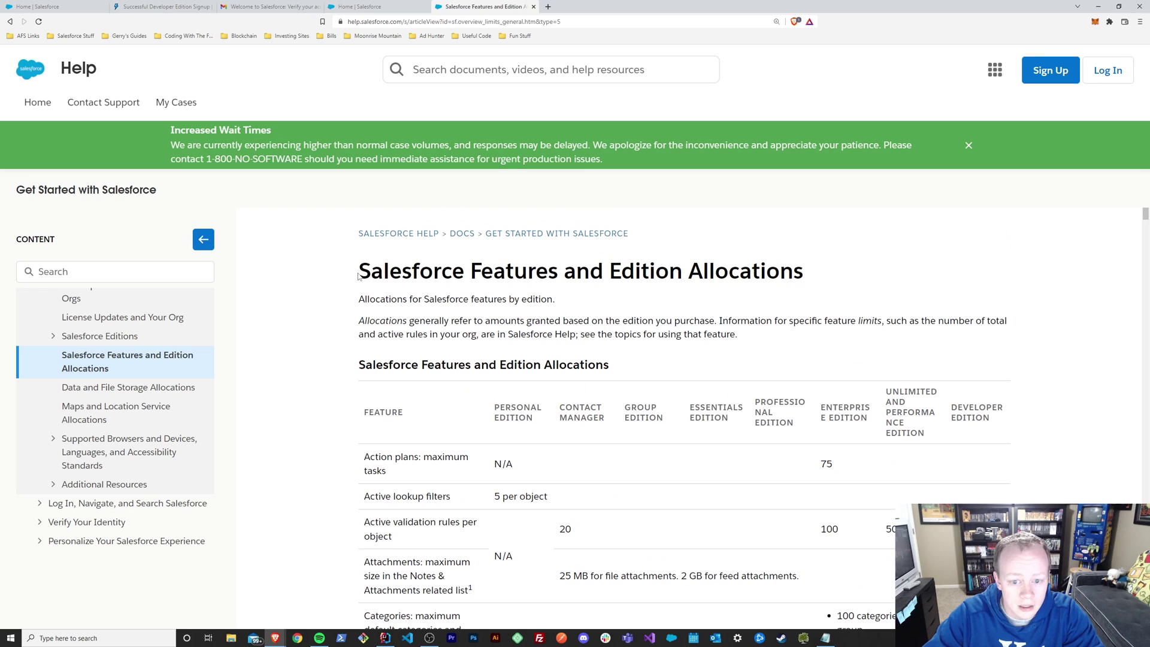
drag(358, 276, 830, 280)
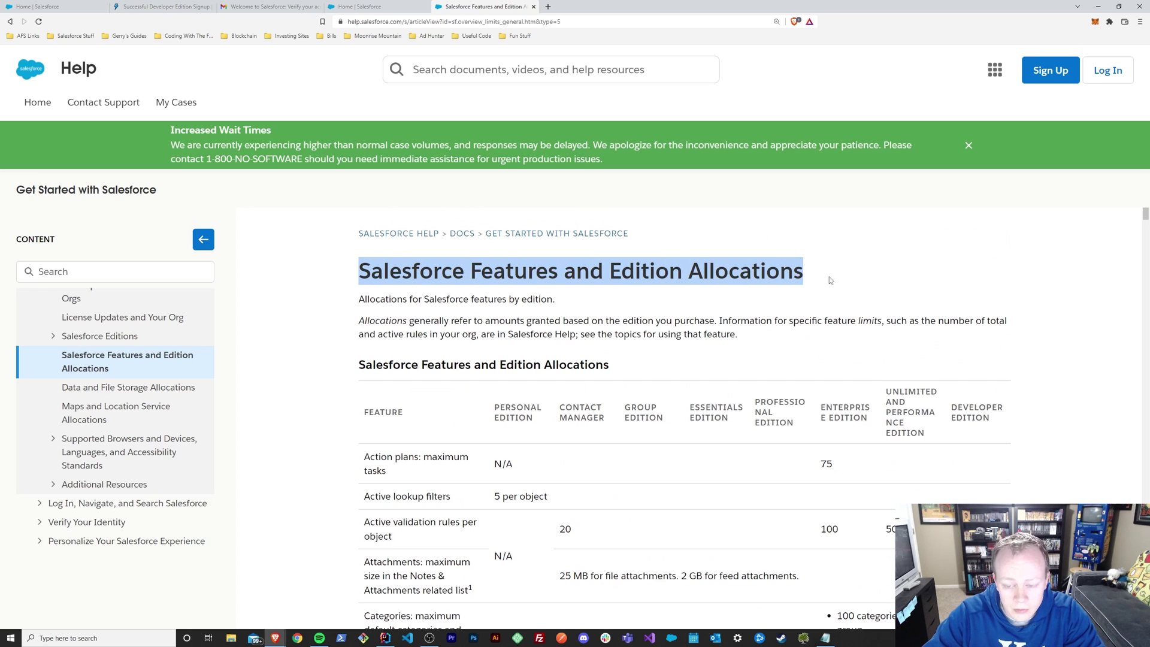
click(798, 311)
scroll(688, 365, down, 2)
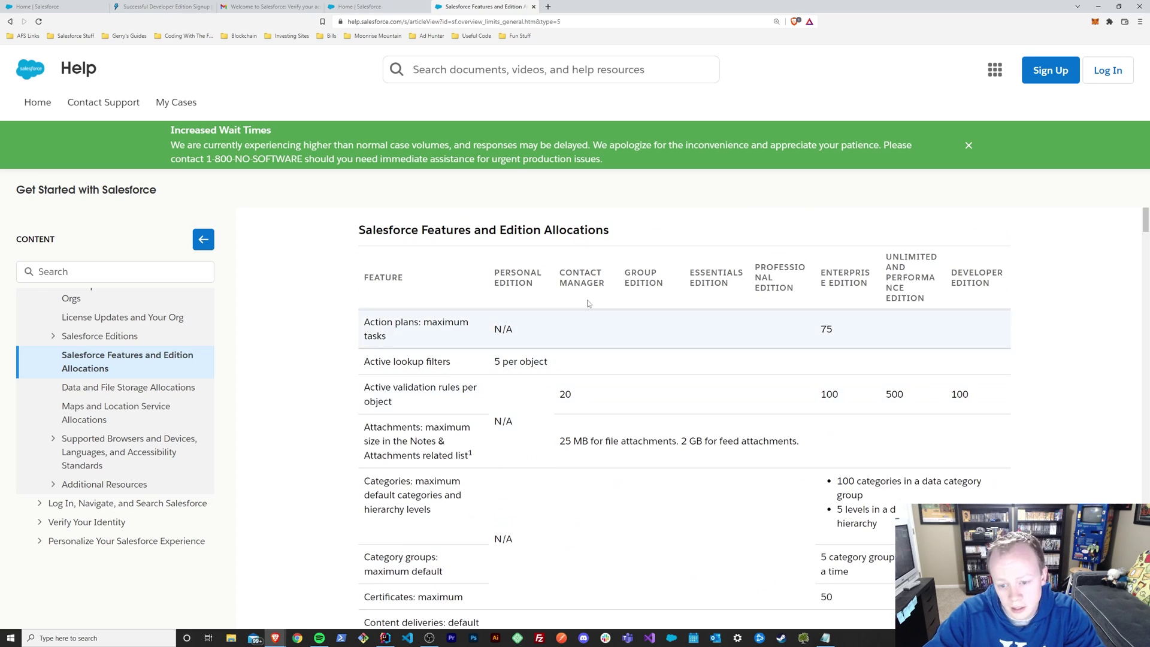
scroll(639, 365, down, 2)
scroll(639, 364, up, 1)
scroll(639, 365, up, 3)
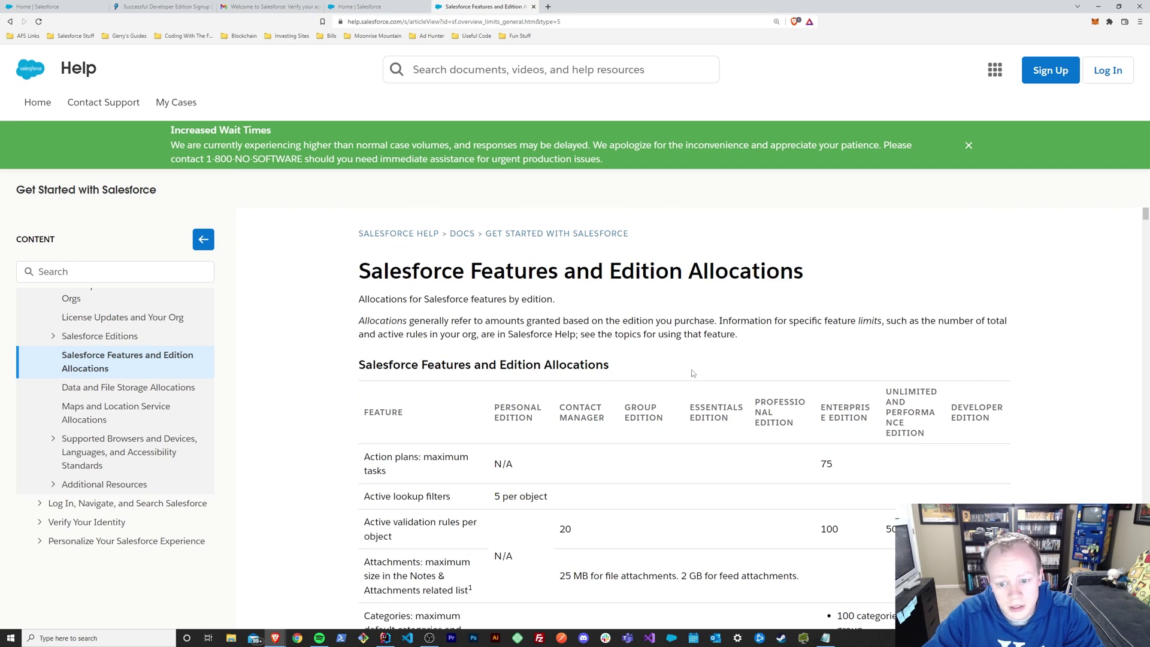
drag(746, 339, 361, 296)
click(496, 316)
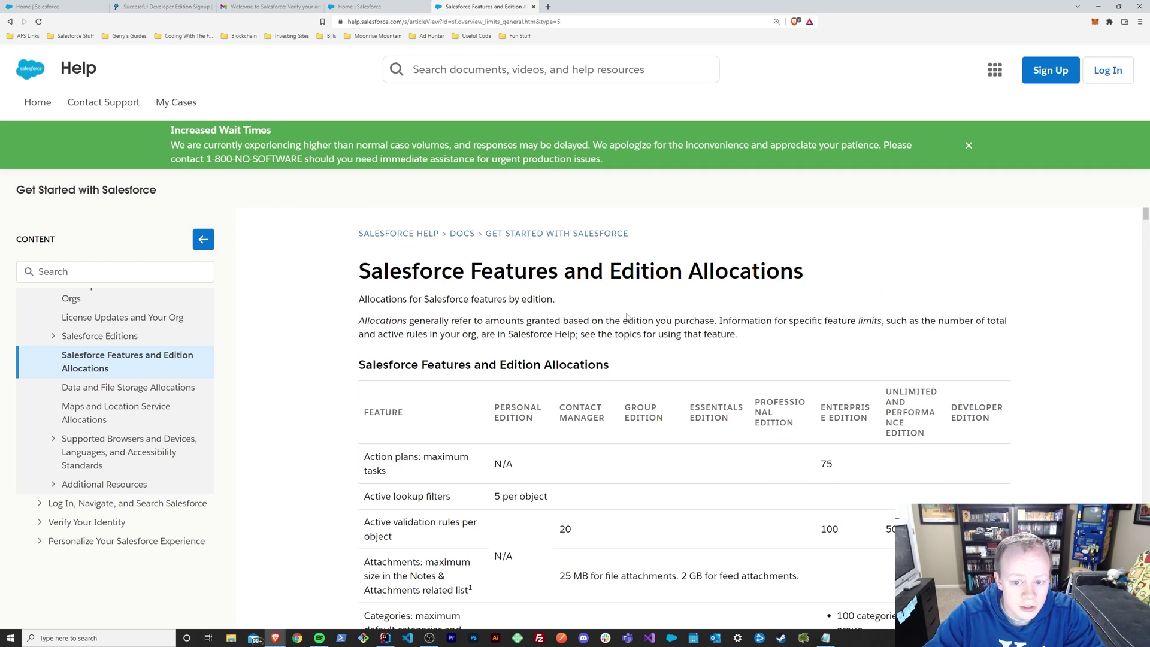
Highlight the edition allocations table and its DEVELOPER EDITION column
scroll(894, 369, down, 2)
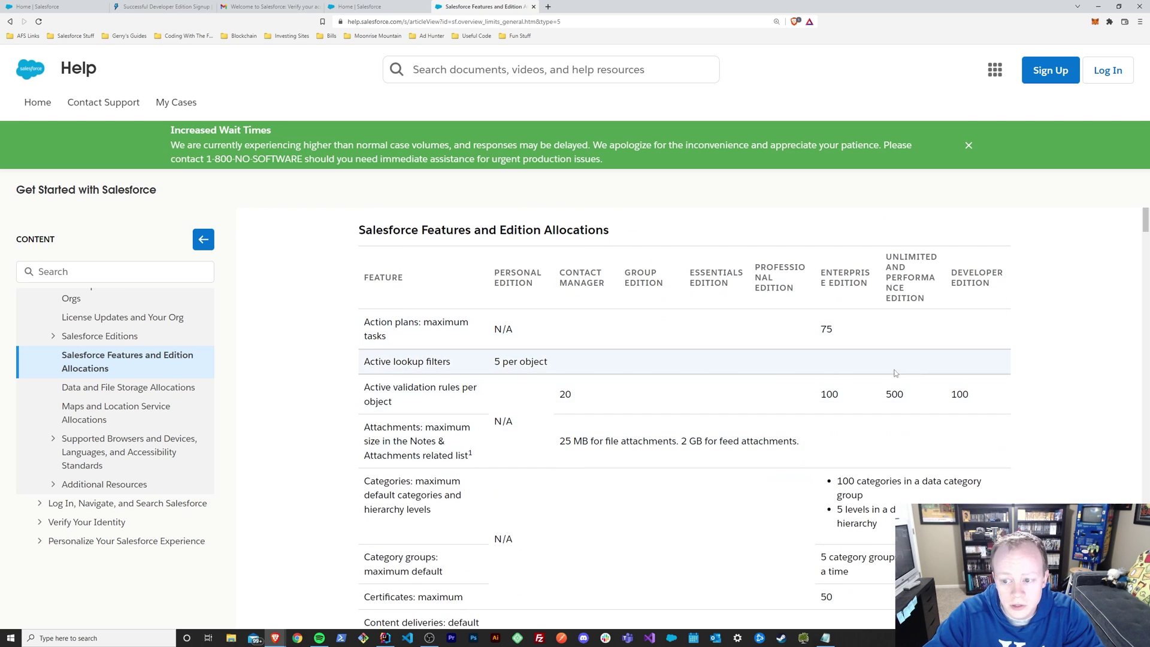
scroll(895, 373, up, 2)
drag(502, 413, 1025, 414)
click(1025, 413)
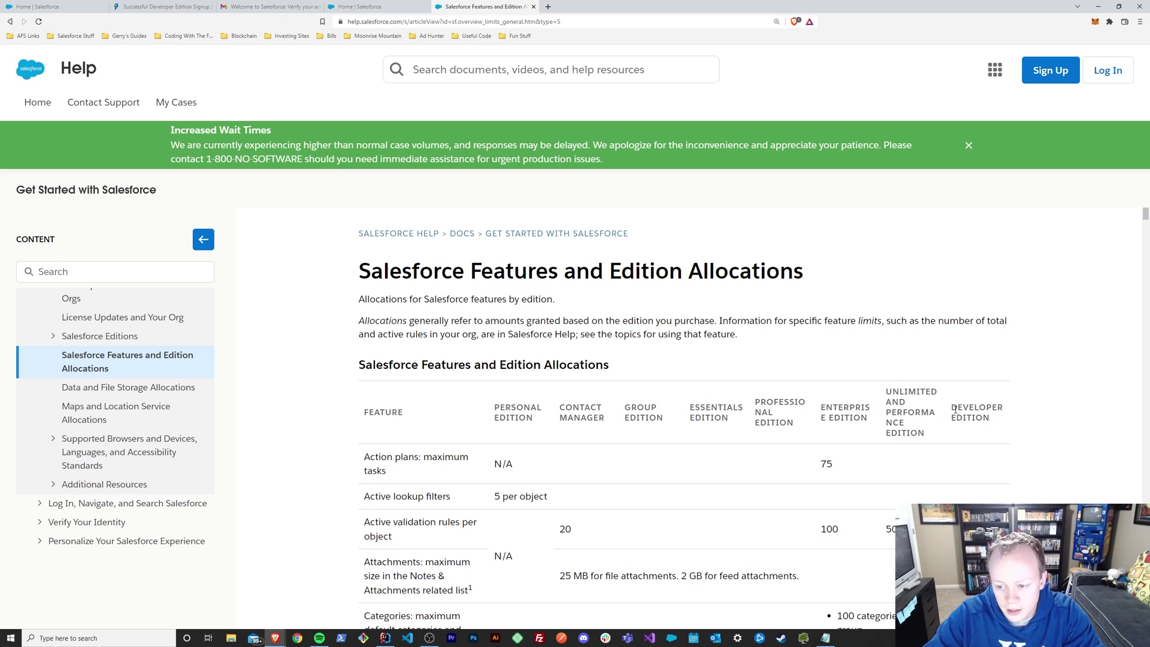
drag(954, 409, 994, 421)
click(994, 422)
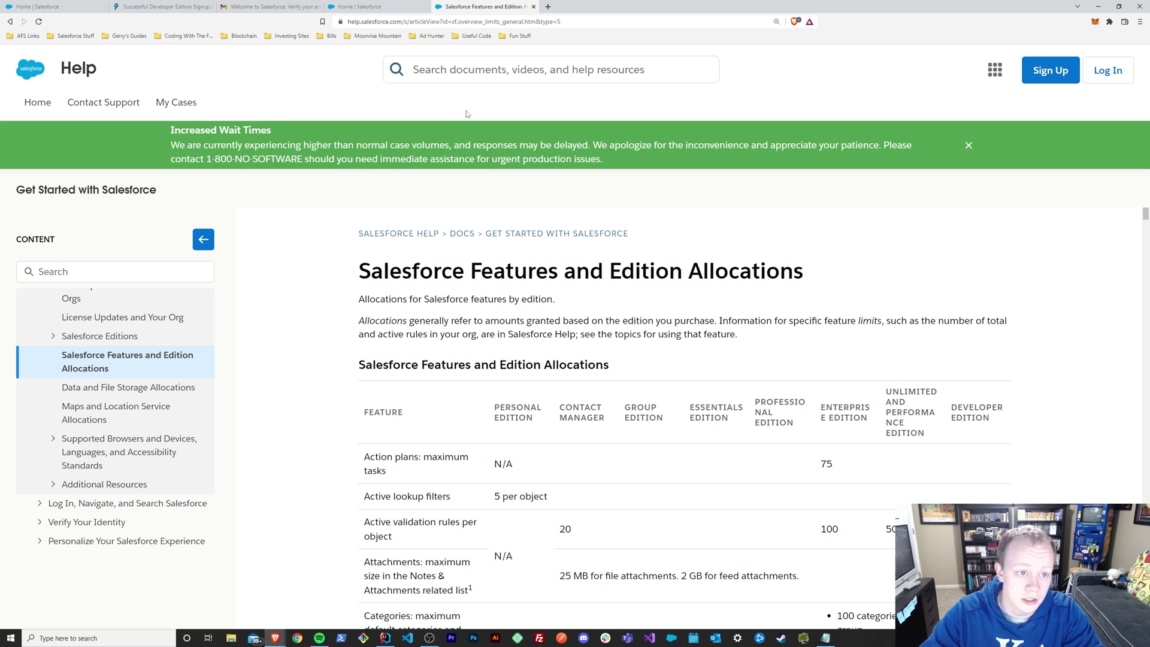
Switch back to the Home | Salesforce tab of the new org
click(365, 6)
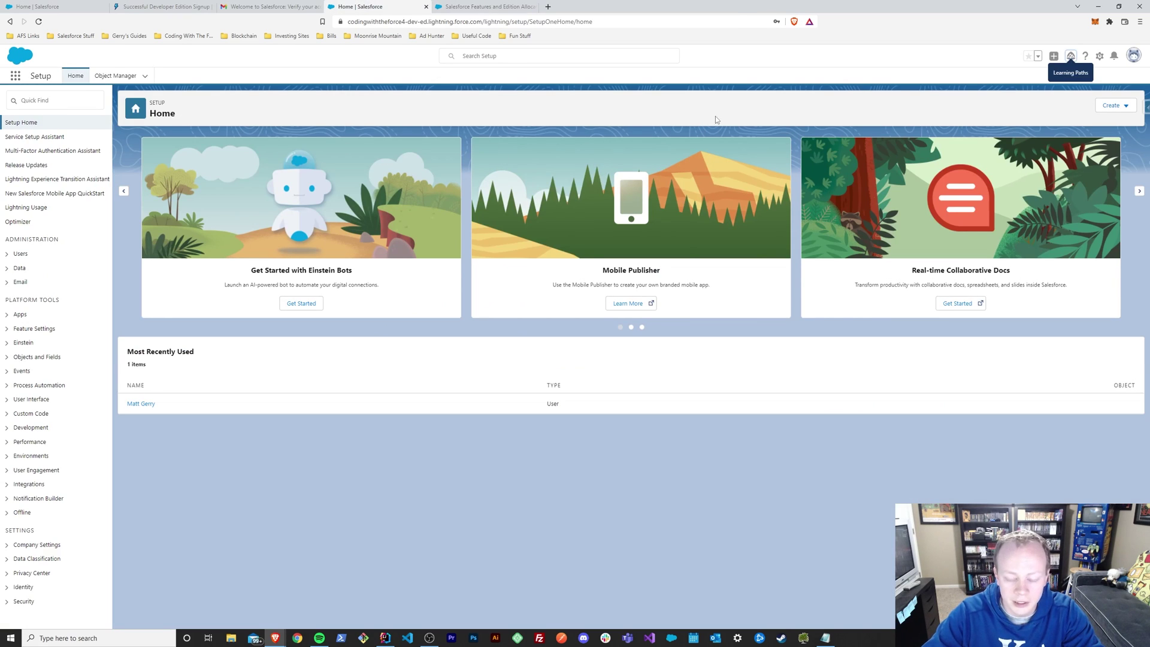